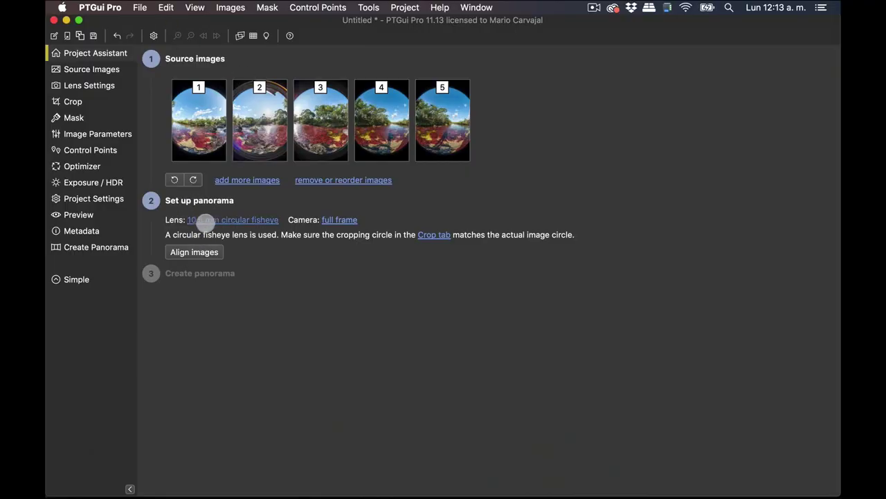
Align the five fisheye images and show image numbers on the resulting panorama.
{"action": "left_click", "coordinate": [195, 252]}
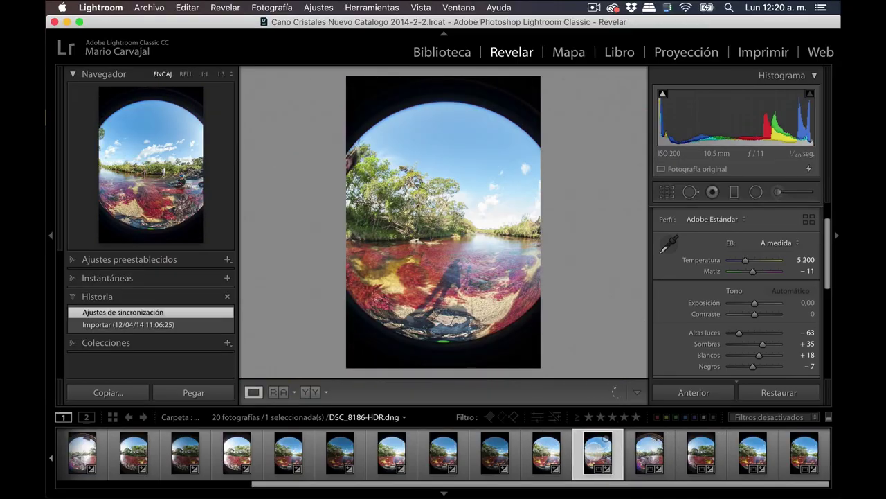
{"action": "right_click", "coordinate": [600, 450]}
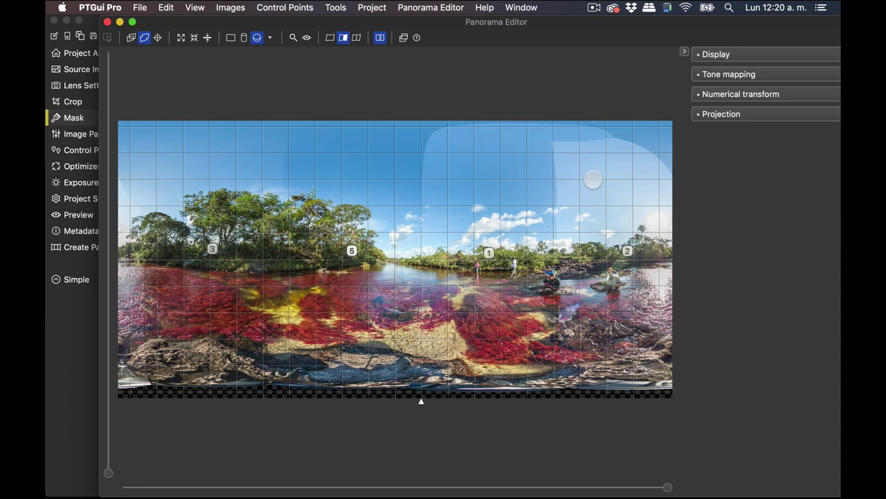
{"action": "left_click", "coordinate": [329, 37]}
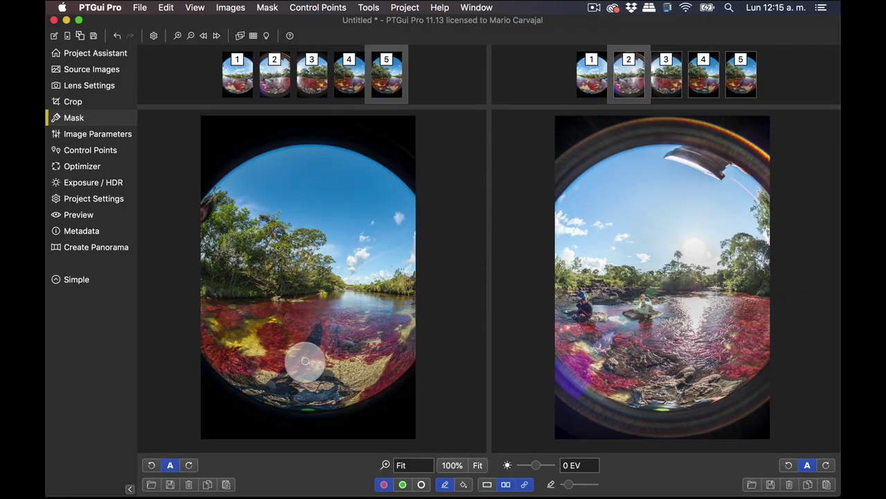
Show image 4 on the right, then Quick Look DSC_8186, DSC_8188 and DSC_8192.
{"action": "left_click", "coordinate": [704, 74]}
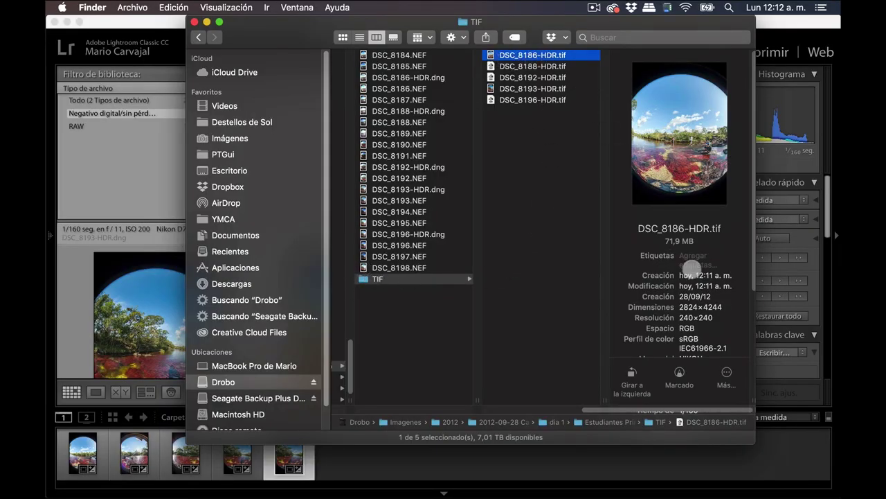
{"action": "key", "text": "space"}
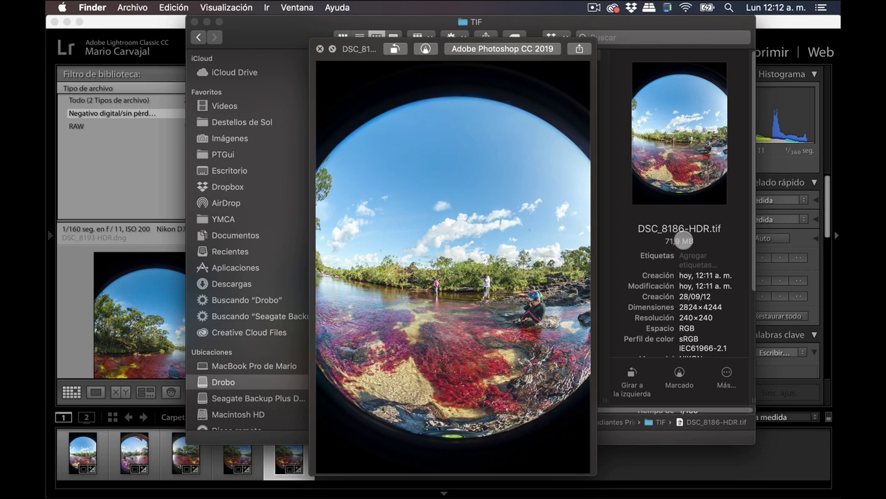
{"action": "key", "text": "Right"}
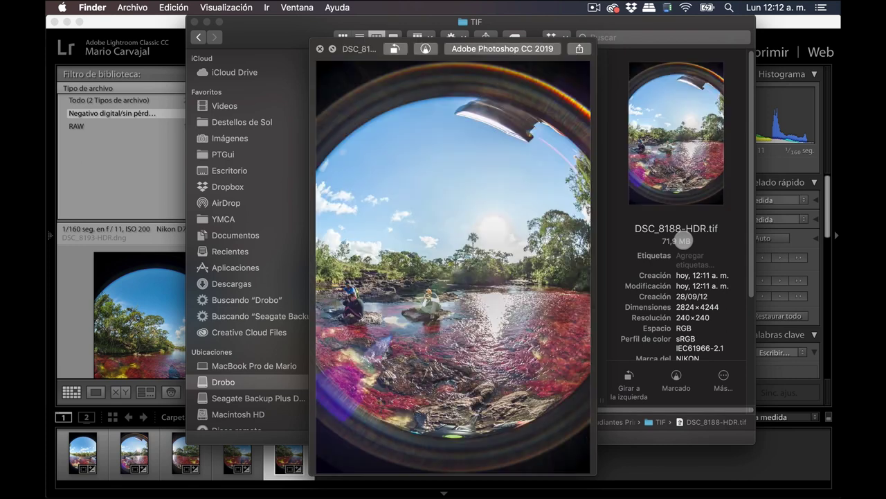
{"action": "key", "text": "Down"}
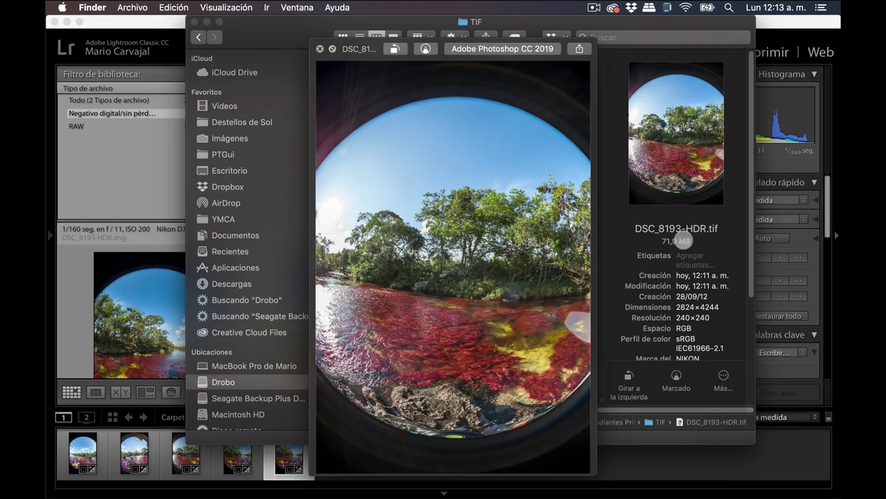
{"action": "key", "text": "space"}
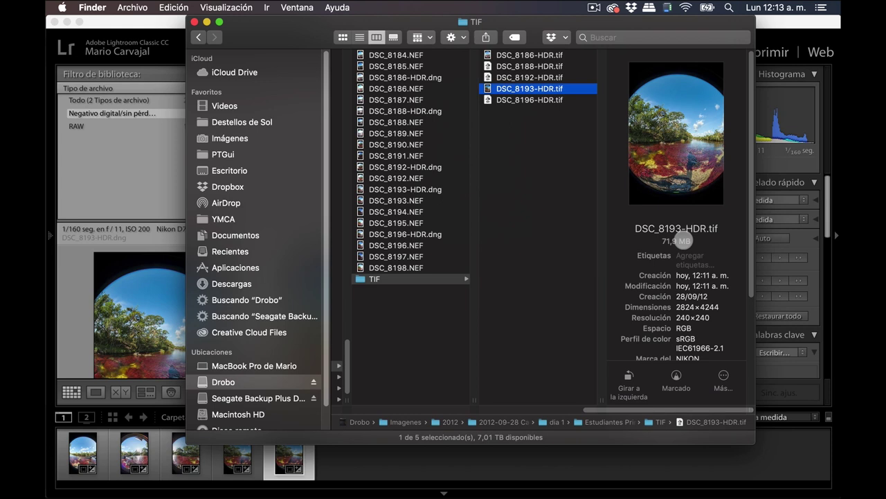
Preview DSC_8193-HDR.tif, then select all five TIF files.
{"action": "key", "text": "space"}
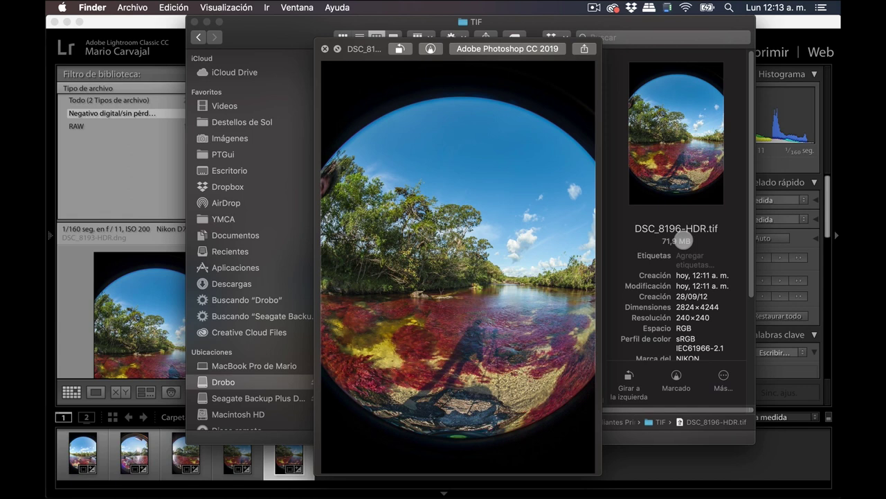
{"action": "key", "text": "space"}
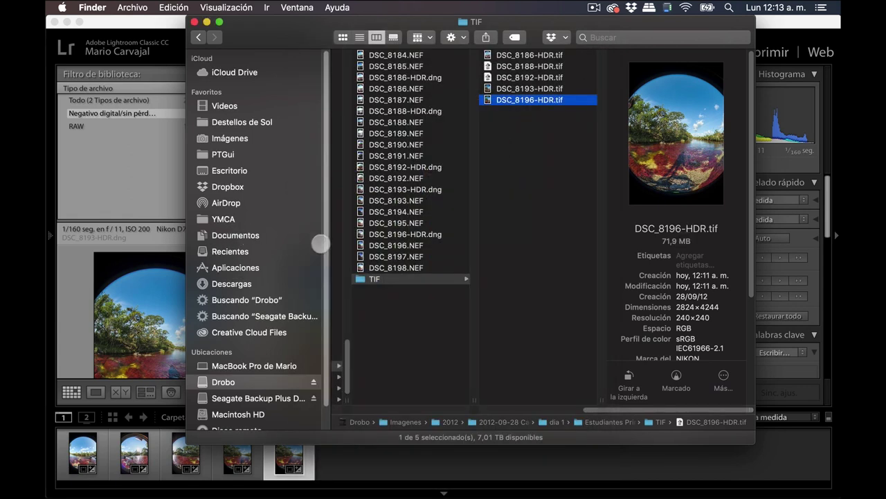
{"action": "key", "text": "super+a"}
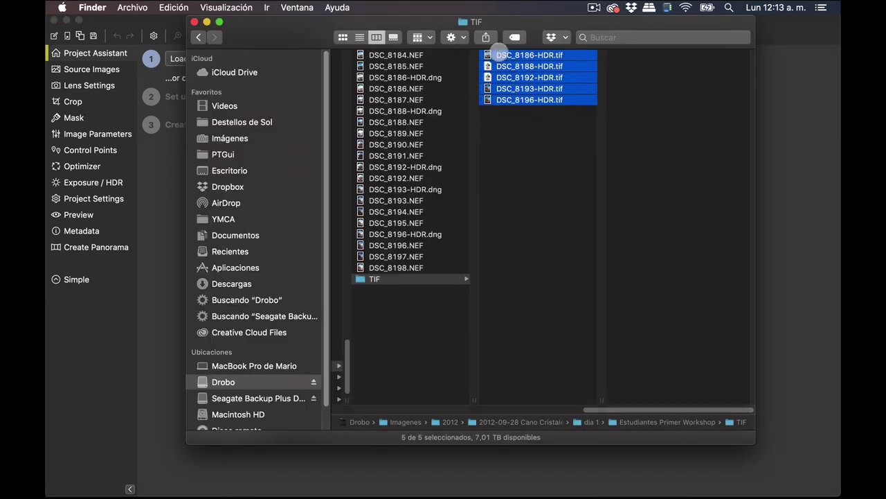
Drop the five HDR TIF files into PTGui and align them into a panorama.
{"action": "left_click_drag", "start_coordinate": [498, 54], "coordinate": [173, 17]}
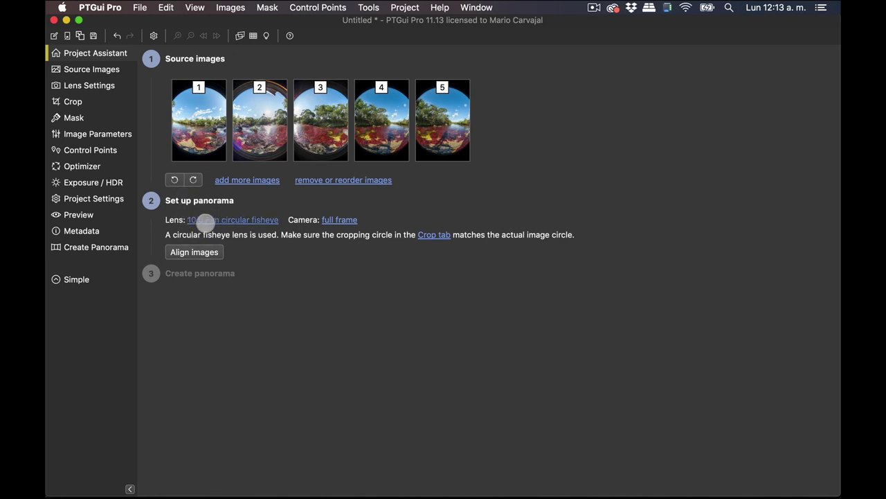
{"action": "left_click", "coordinate": [196, 254]}
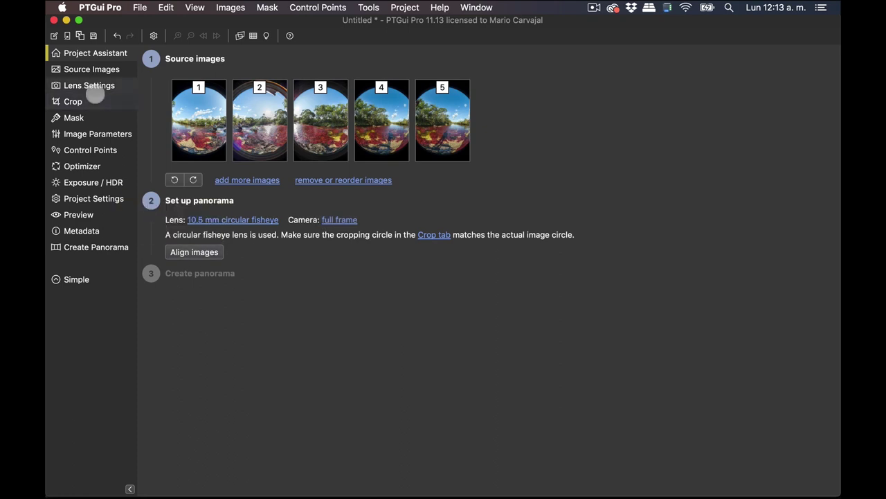
{"action": "left_click", "coordinate": [186, 254]}
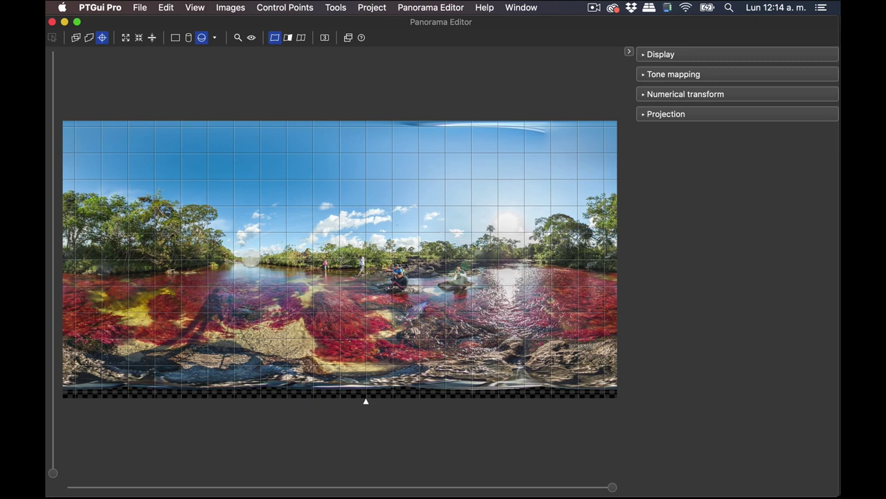
Recentre the river panorama, straighten its horizon, then close the Panorama Editor.
{"action": "left_click_drag", "start_coordinate": [242, 259], "coordinate": [348, 266]}
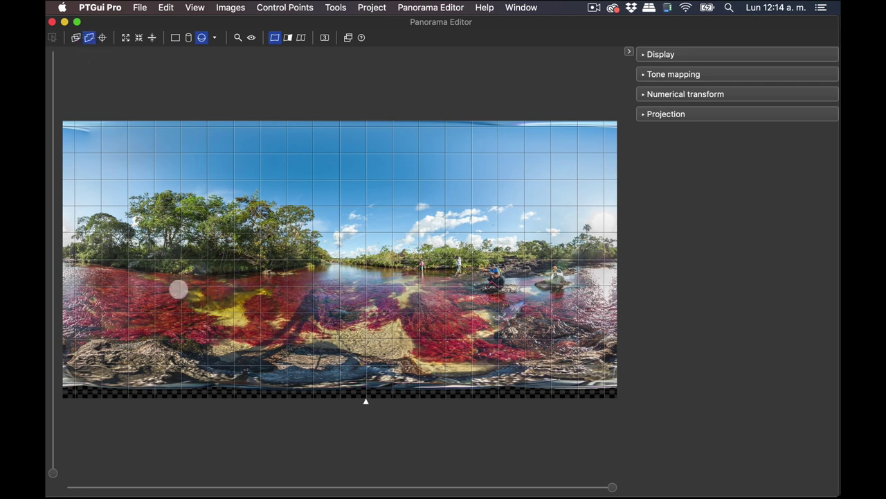
{"action": "left_click", "coordinate": [174, 279]}
{"action": "left_click_drag", "start_coordinate": [174, 279], "coordinate": [174, 286]}
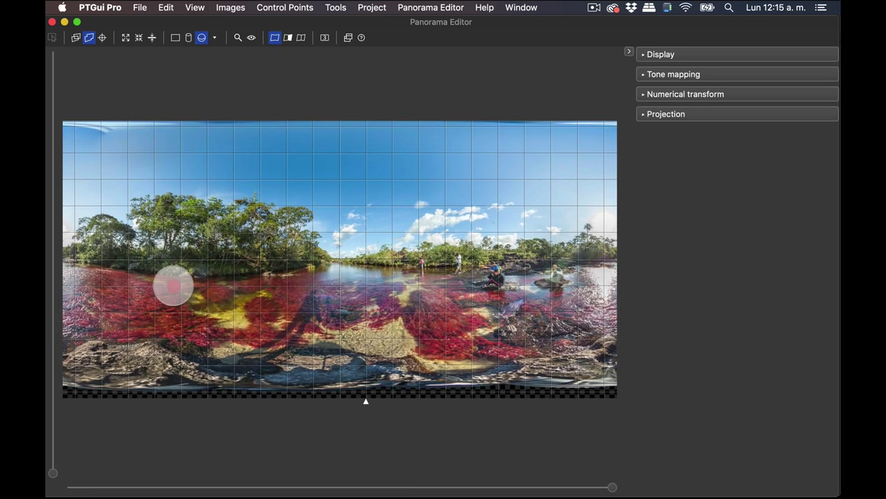
{"action": "mouse_move", "coordinate": [173, 285]}
{"action": "left_mouse_down"}
{"action": "mouse_move", "coordinate": [170, 297]}
{"action": "mouse_move", "coordinate": [178, 277]}
{"action": "left_mouse_up"}
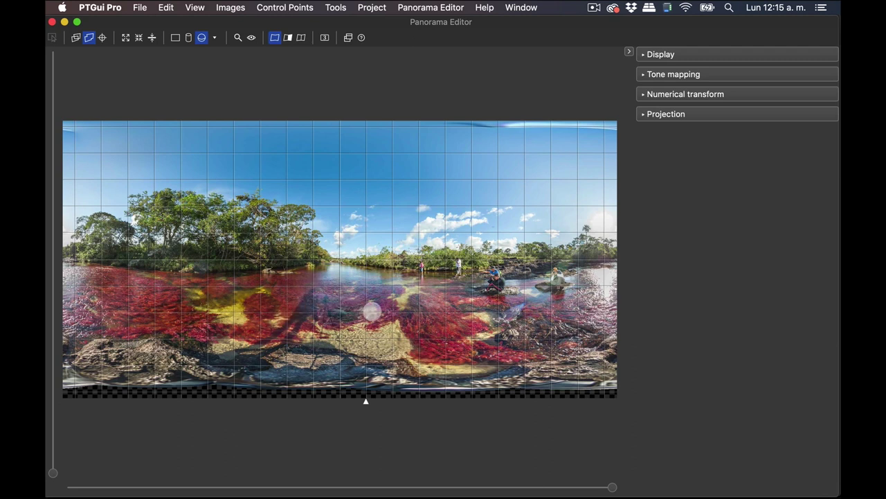
{"action": "key", "text": "super+w"}
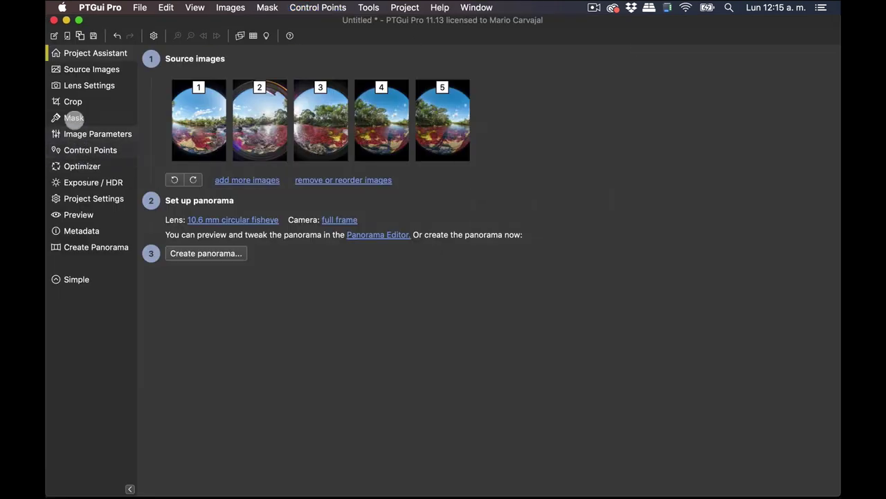
Paint an exclusion mask along the tripod shadow in image 5.
{"action": "left_click", "coordinate": [76, 118]}
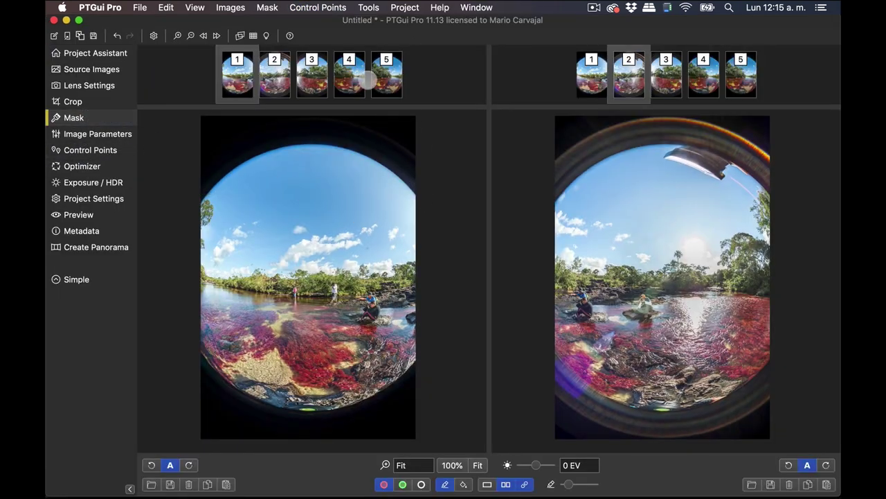
{"action": "left_click", "coordinate": [389, 79]}
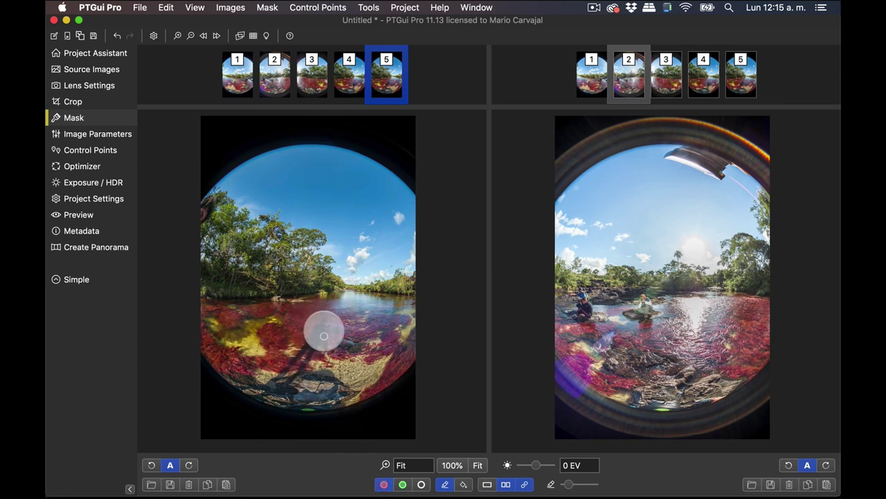
{"action": "left_click", "coordinate": [325, 322]}
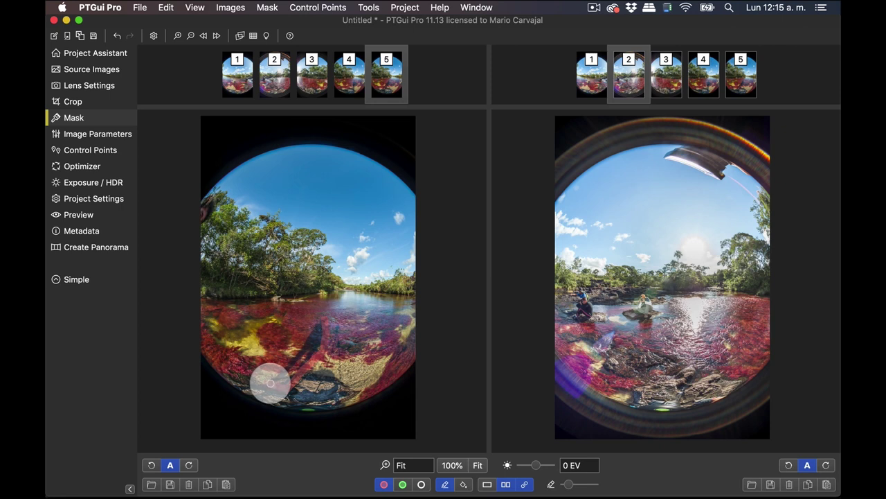
{"action": "left_click", "coordinate": [283, 371]}
{"action": "left_click_drag", "start_coordinate": [283, 371], "coordinate": [320, 320]}
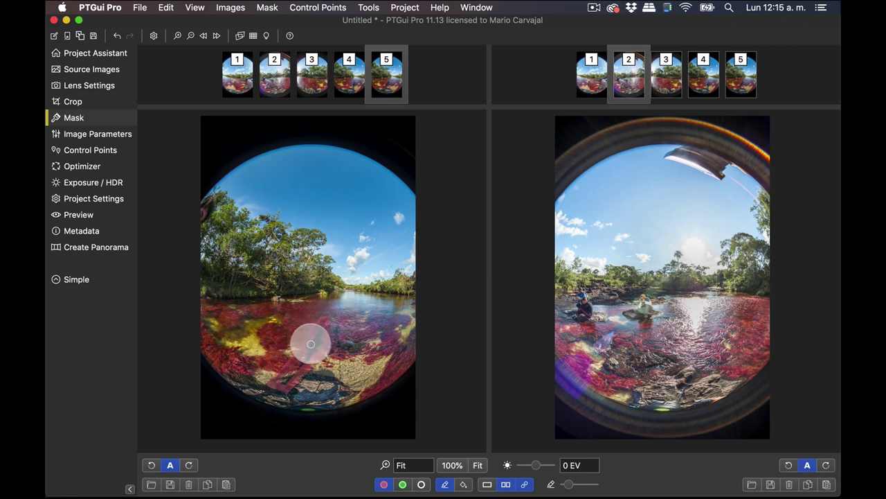
{"action": "key", "text": "b"}
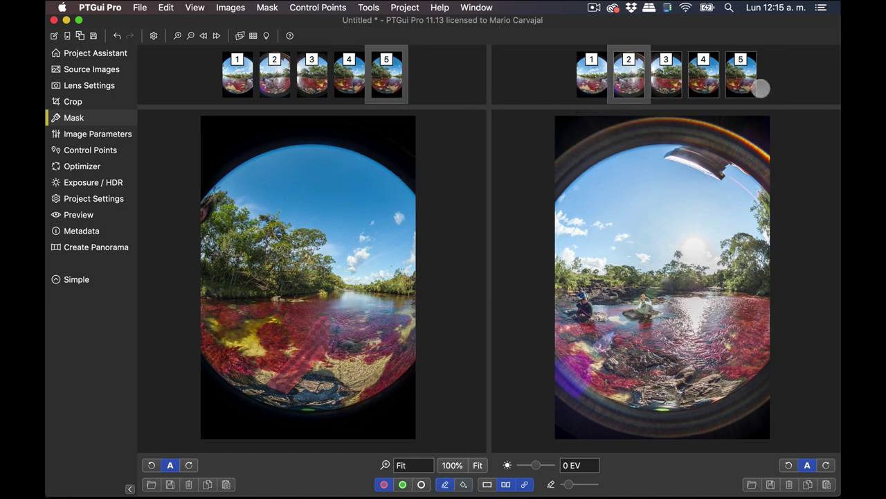
Mask out the shadow in image 4 and check the masks in the Panorama Editor.
{"action": "left_click", "coordinate": [740, 76]}
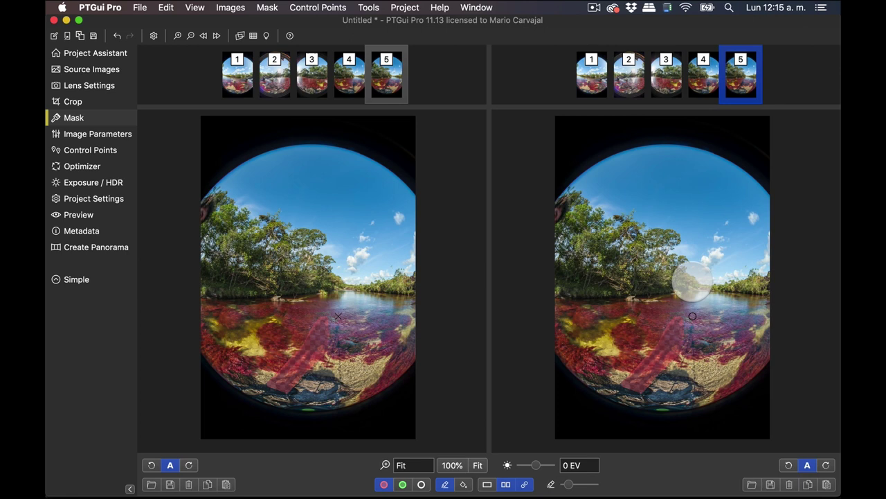
{"action": "left_click", "coordinate": [707, 90]}
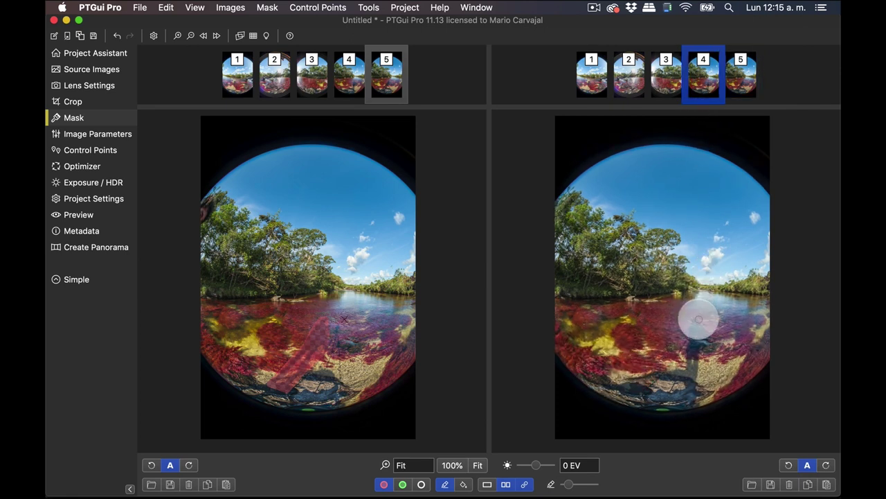
{"action": "left_click_drag", "start_coordinate": [692, 321], "coordinate": [691, 331]}
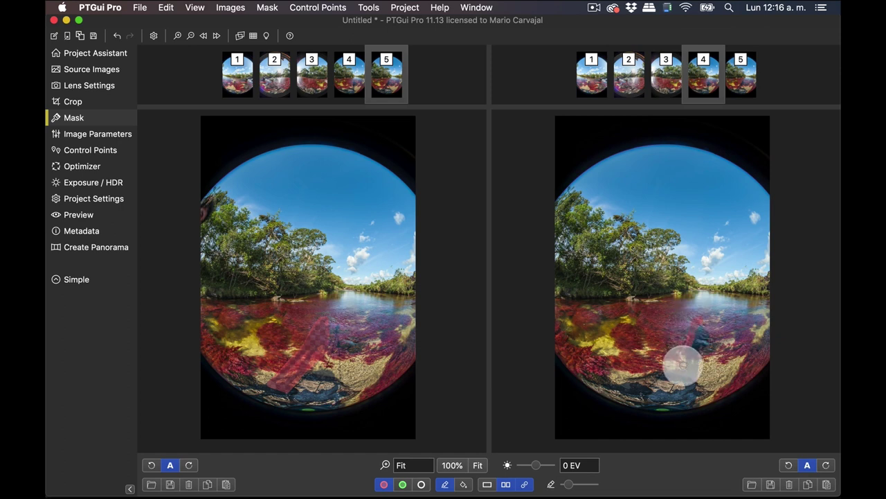
{"action": "left_click_drag", "start_coordinate": [687, 367], "coordinate": [698, 405]}
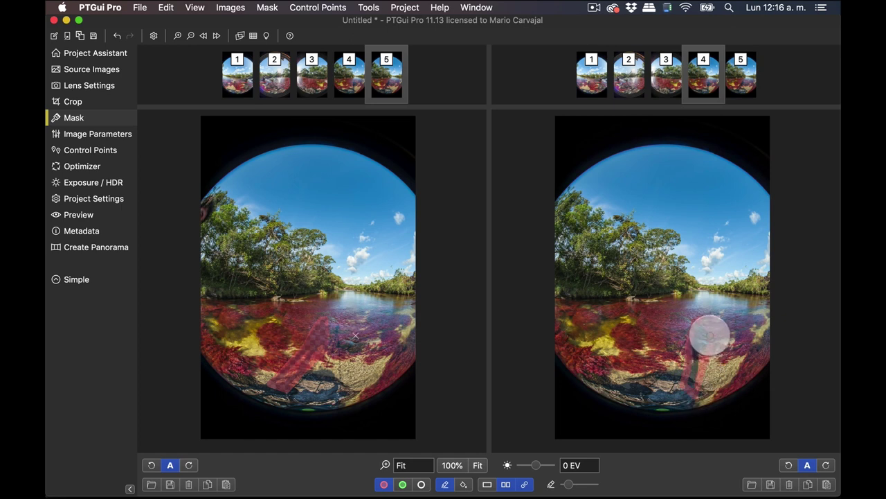
{"action": "key", "text": "super+e"}
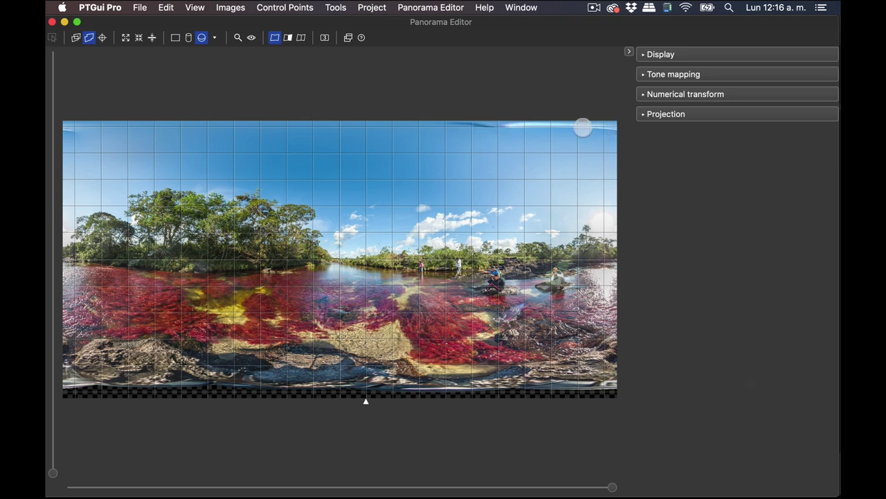
{"action": "key", "text": "super+w"}
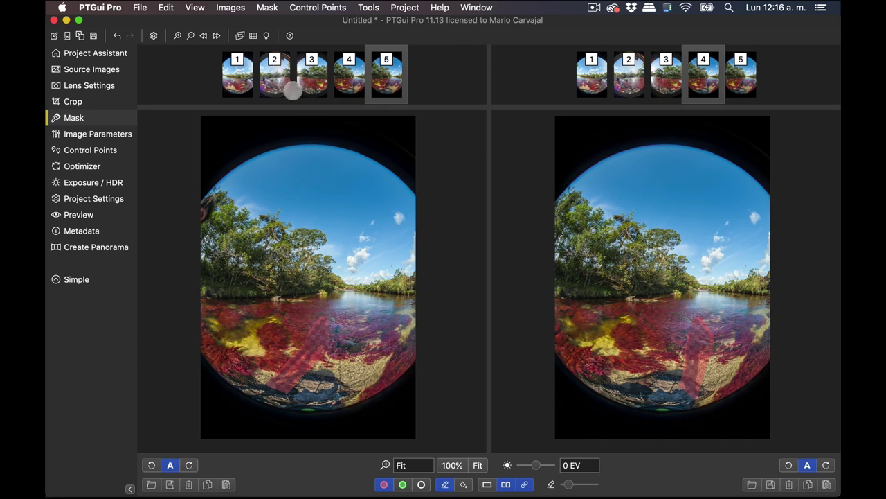
Mask the lens-hood edge at the top of image 2 and preview the stitched panorama.
{"action": "left_click", "coordinate": [274, 74]}
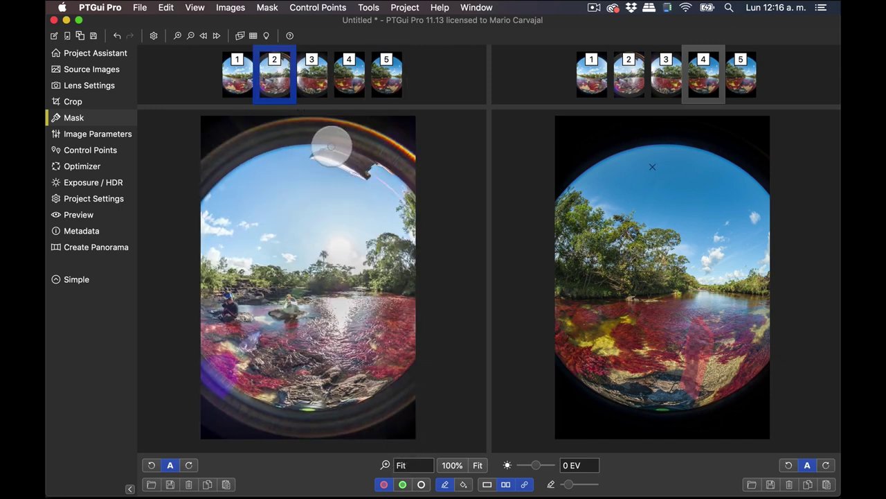
{"action": "mouse_move", "coordinate": [311, 150]}
{"action": "left_mouse_down"}
{"action": "mouse_move", "coordinate": [364, 178]}
{"action": "mouse_move", "coordinate": [366, 159]}
{"action": "mouse_move", "coordinate": [380, 158]}
{"action": "mouse_move", "coordinate": [354, 151]}
{"action": "left_mouse_up"}
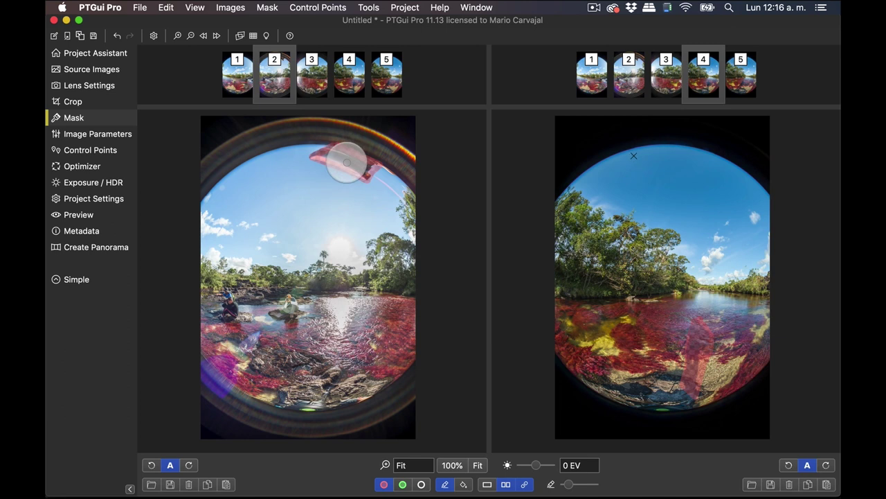
{"action": "key", "text": "f"}
{"action": "key", "text": "super+e"}
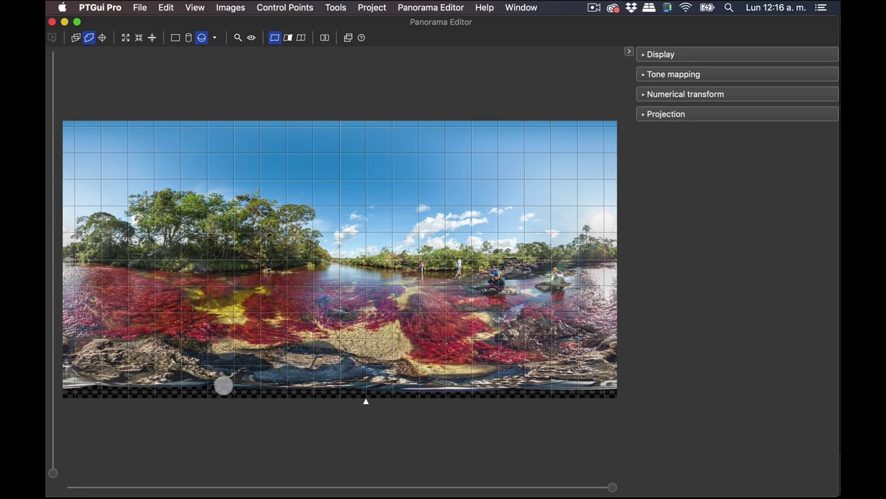
Toggle image outlines and number labels to see where each source image falls.
{"action": "left_click", "coordinate": [299, 38]}
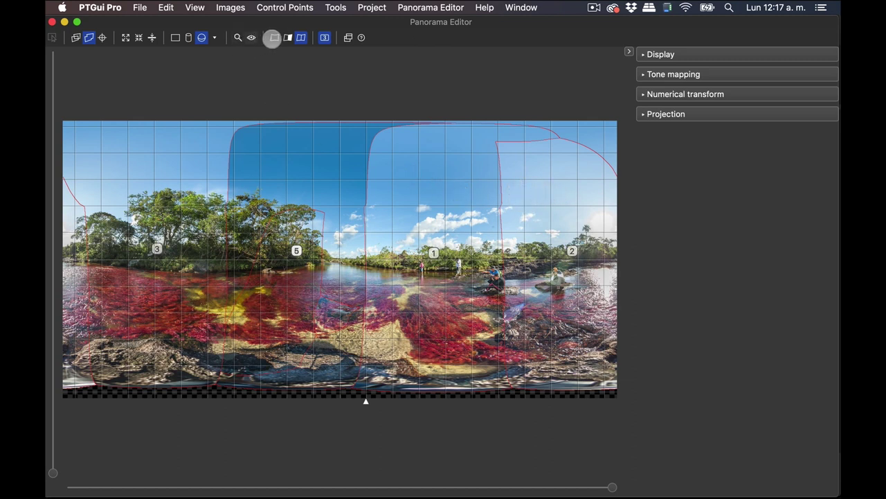
{"action": "left_click", "coordinate": [276, 38]}
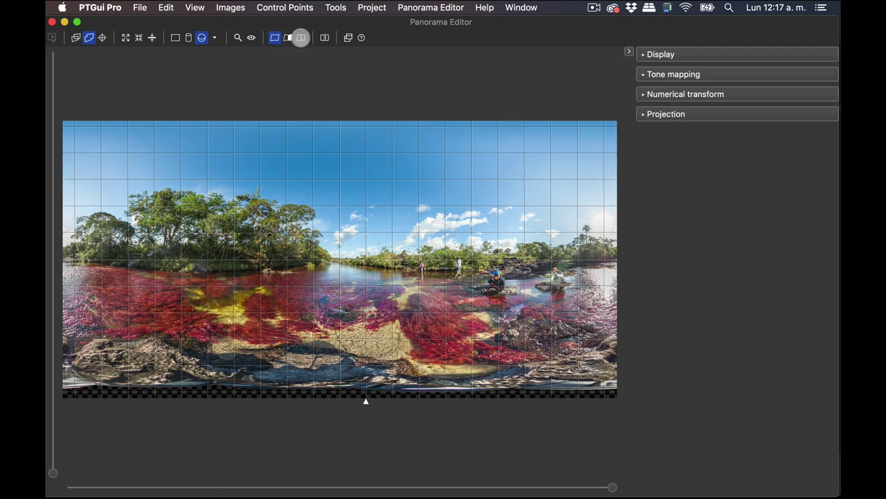
{"action": "left_click", "coordinate": [287, 37]}
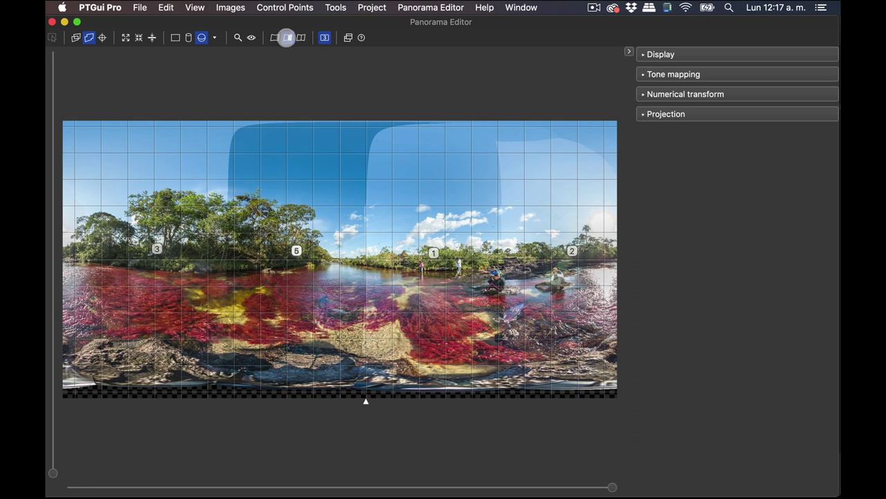
{"action": "left_click", "coordinate": [300, 37]}
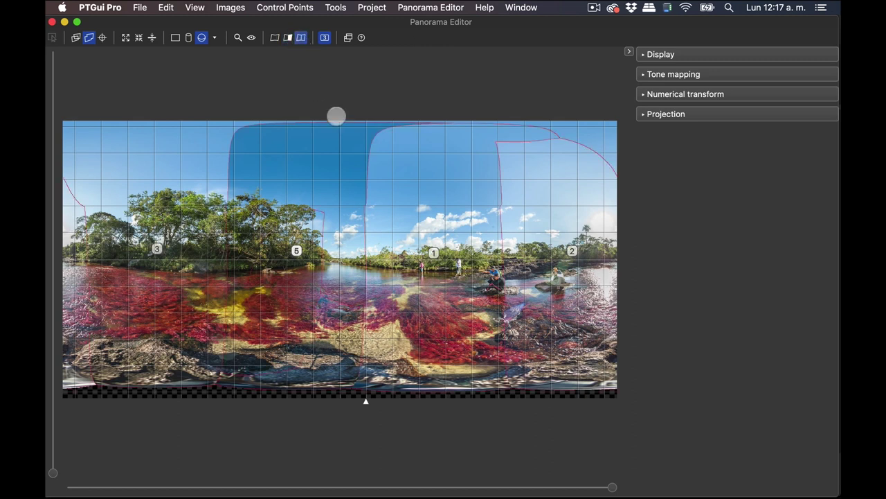
{"action": "left_click", "coordinate": [288, 37]}
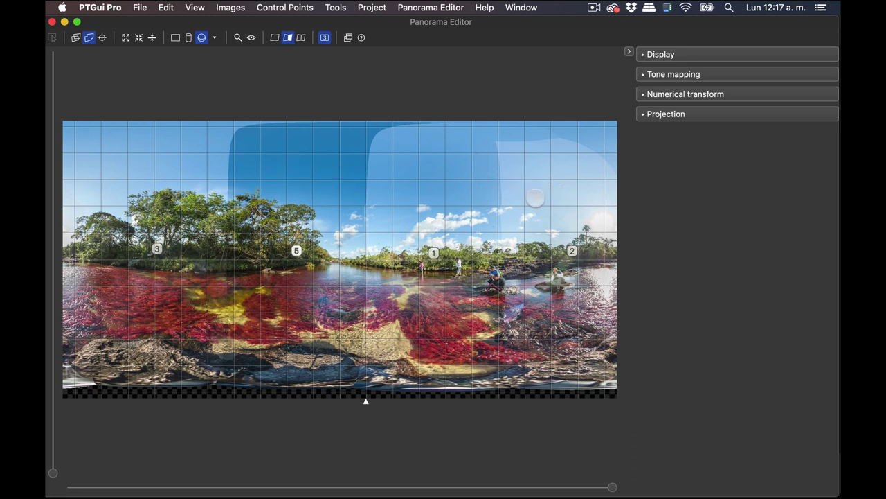
Switch to Lightroom and clear the photo selection in the Library grid.
{"action": "key", "text": "super+Tab"}
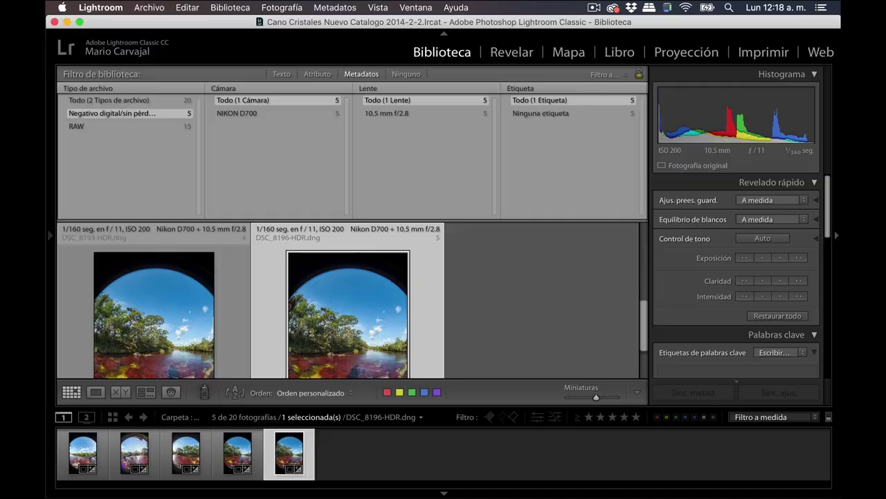
{"action": "left_click", "coordinate": [537, 299]}
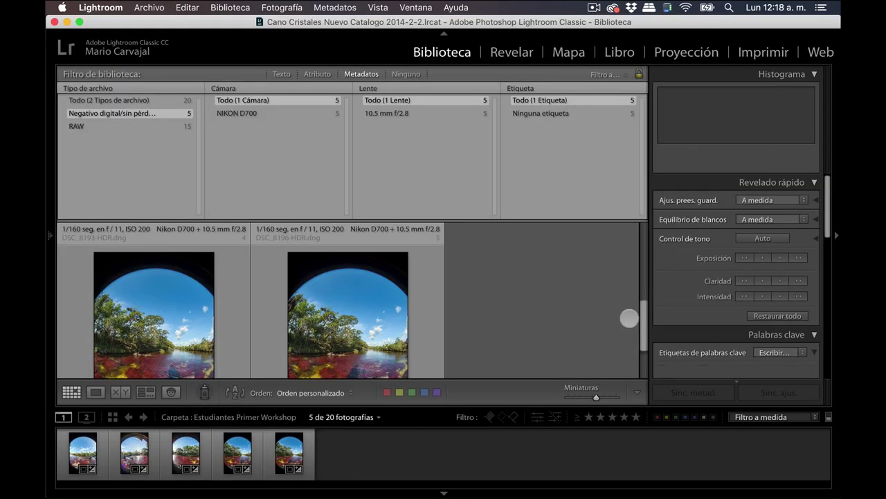
{"action": "left_click_drag", "start_coordinate": [643, 312], "coordinate": [643, 332]}
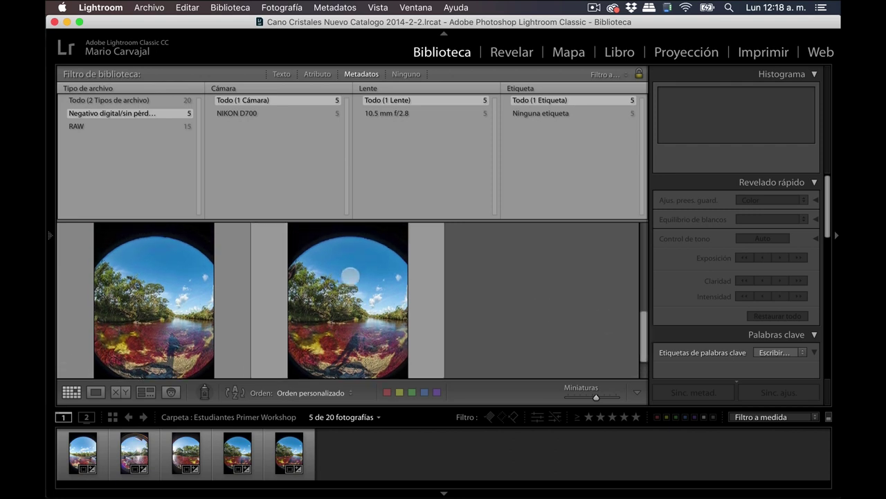
Set DSC_8196's exposure to 0,00 in the Develop module.
{"action": "left_click", "coordinate": [345, 276]}
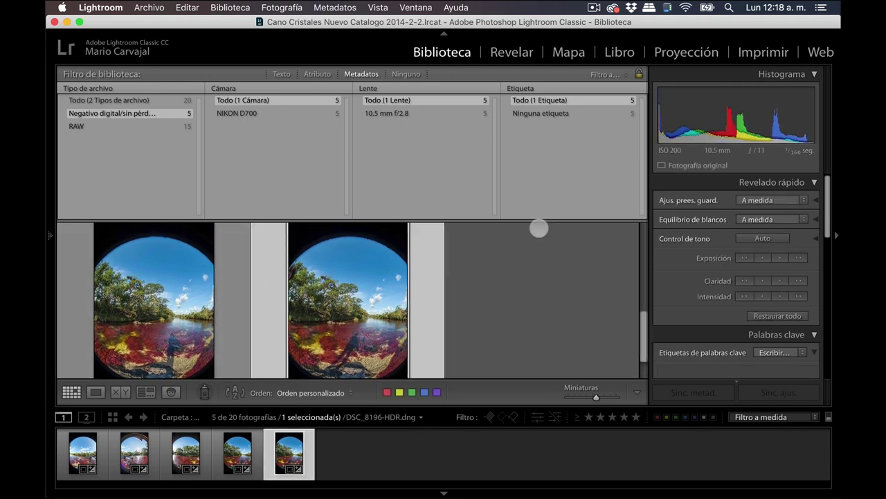
{"action": "left_click", "coordinate": [505, 46]}
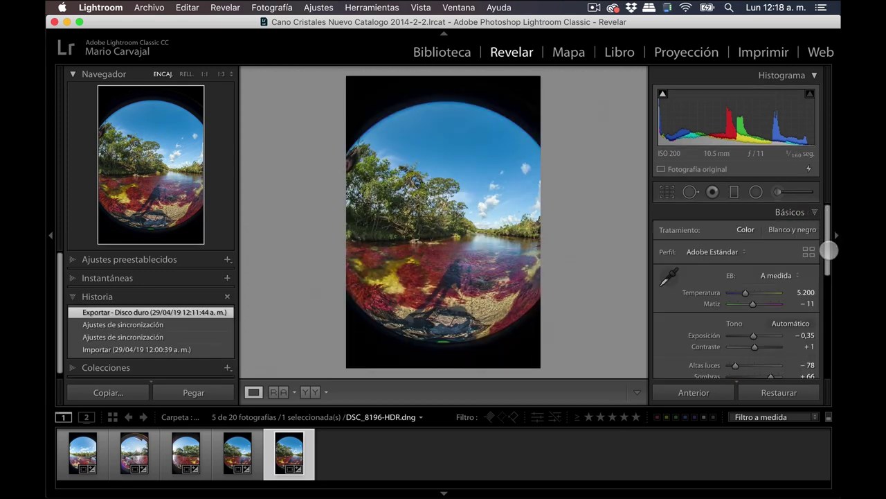
{"action": "left_click_drag", "start_coordinate": [828, 254], "coordinate": [827, 266]}
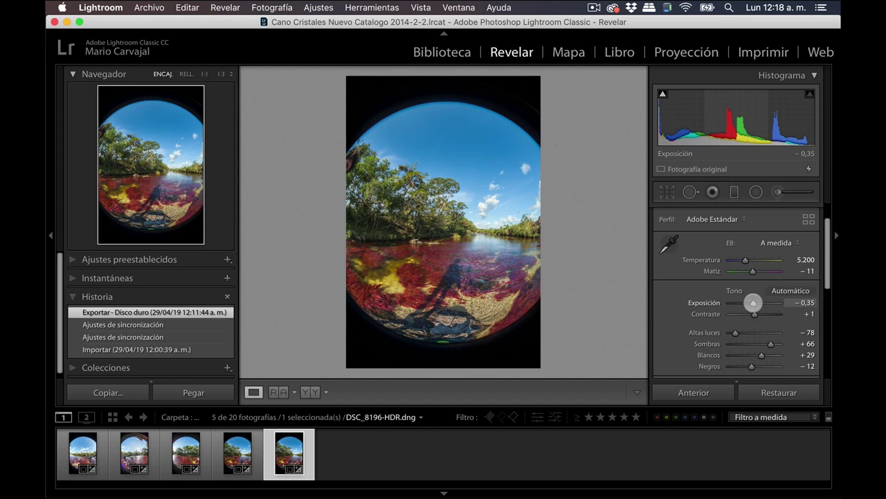
{"action": "left_click_drag", "start_coordinate": [752, 302], "coordinate": [754, 303]}
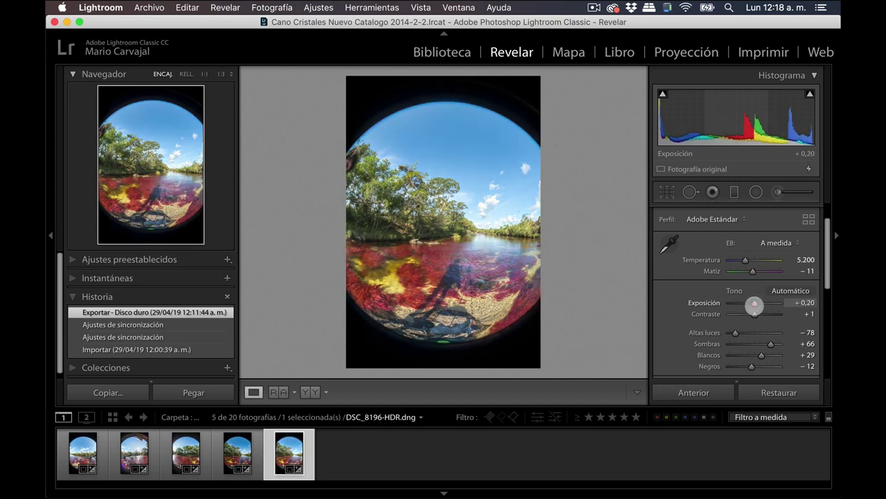
{"action": "left_click_drag", "start_coordinate": [754, 305], "coordinate": [757, 312]}
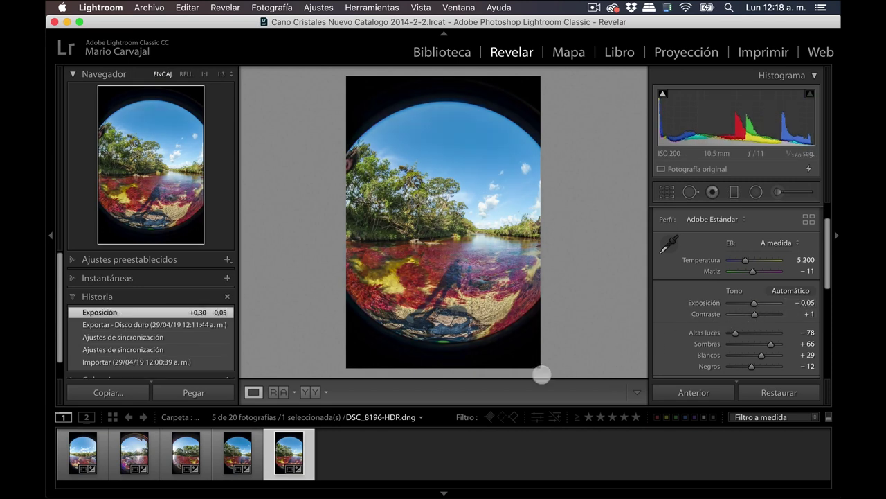
{"action": "left_click", "coordinate": [802, 303]}
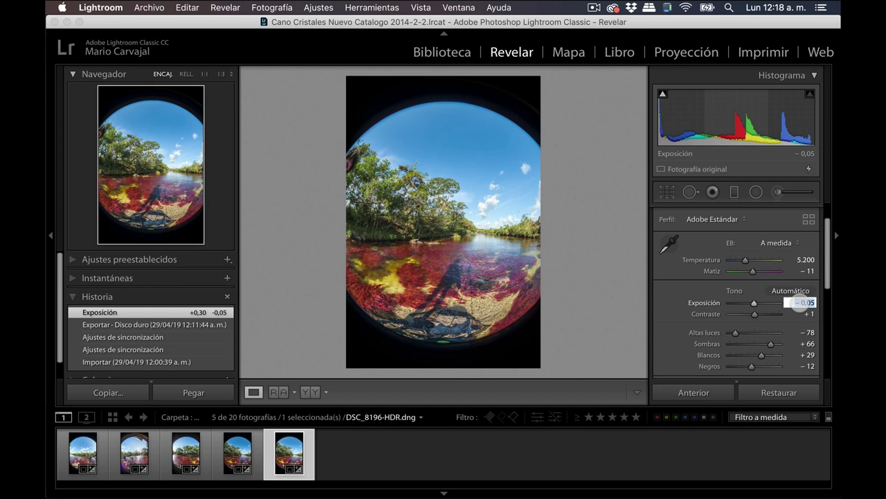
{"action": "type", "text": "0"}
{"action": "key", "text": "Return"}
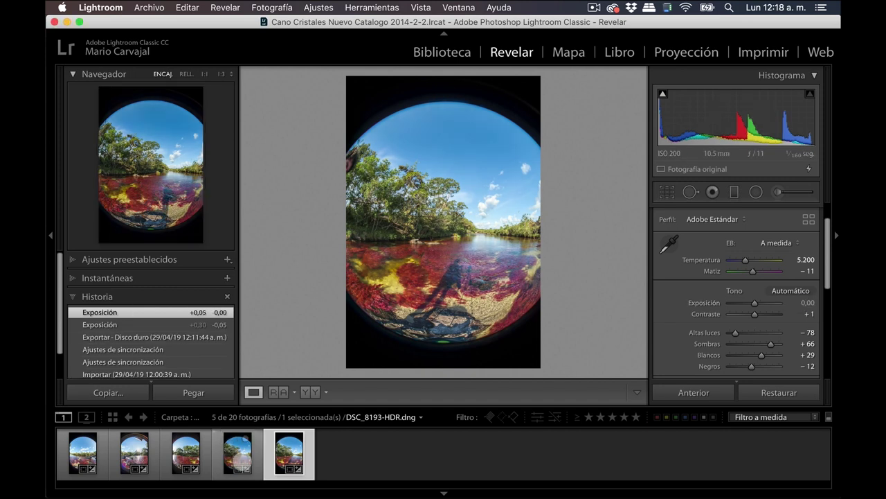
Set DSC_8193's exposure to 0,00 as well.
{"action": "left_click", "coordinate": [237, 453]}
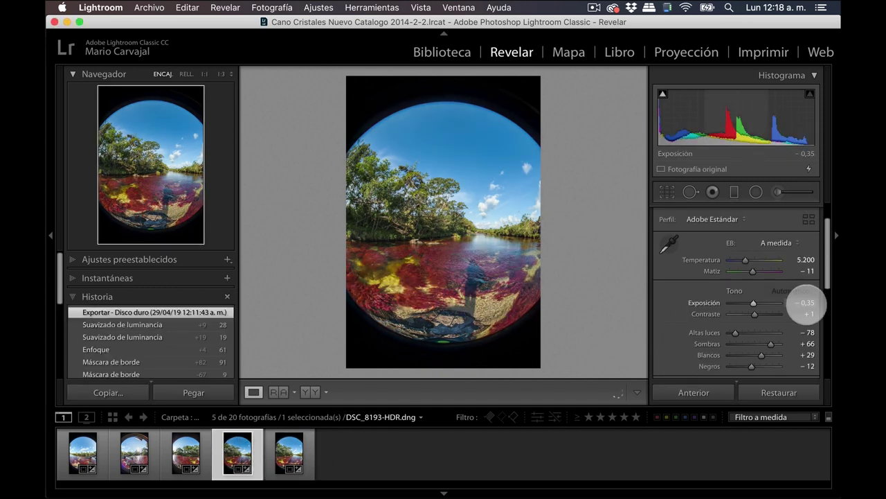
{"action": "key", "text": "Return"}
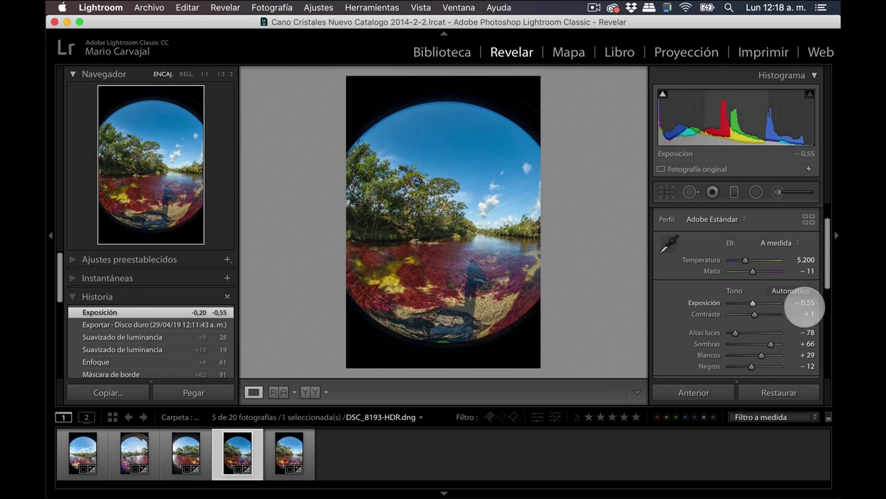
{"action": "type", "text": "0"}
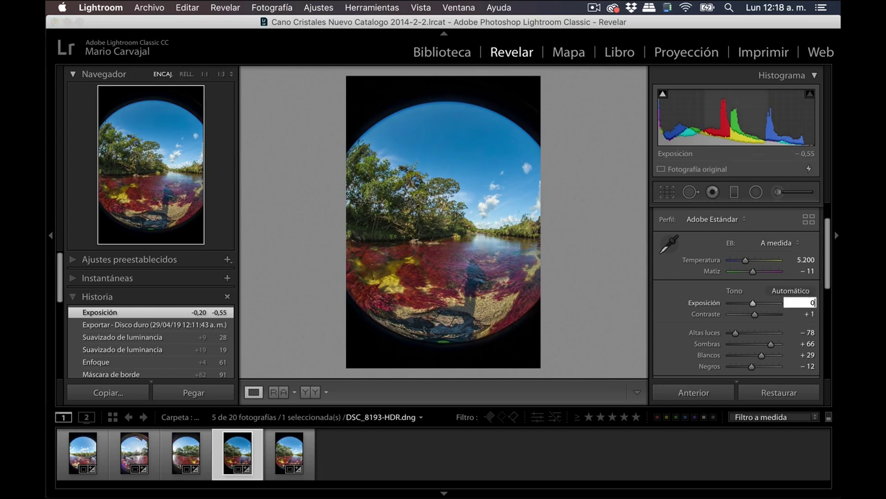
{"action": "key", "text": "Return"}
{"action": "left_click", "coordinate": [281, 453], "text": "super"}
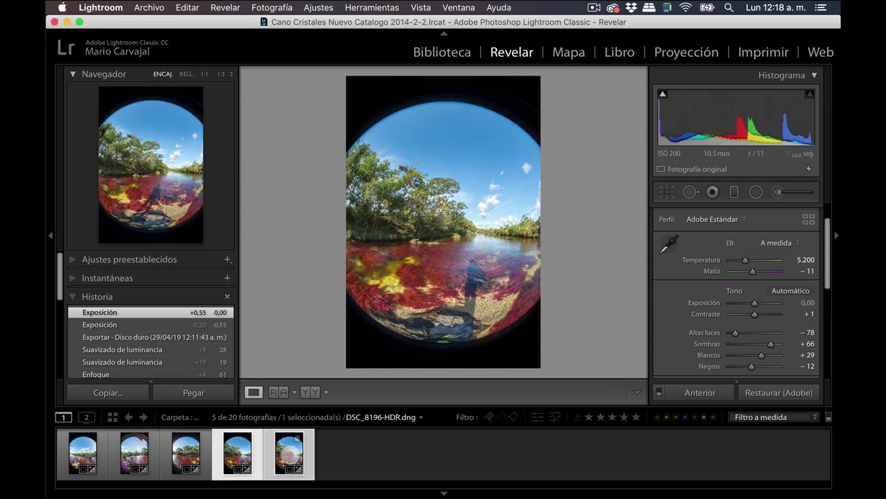
Re-export both photos with the TIFF preset, overwriting old files, and turn off the filter.
{"action": "right_click", "coordinate": [283, 449]}
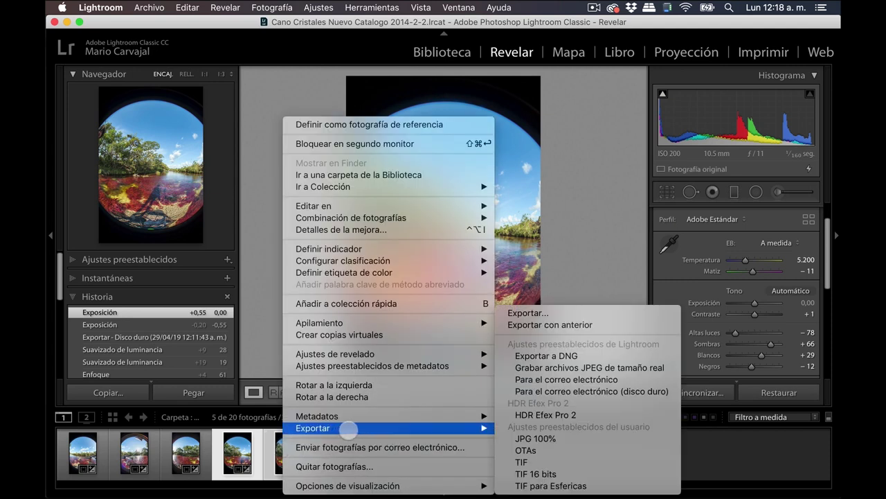
{"action": "mouse_move", "coordinate": [388, 428]}
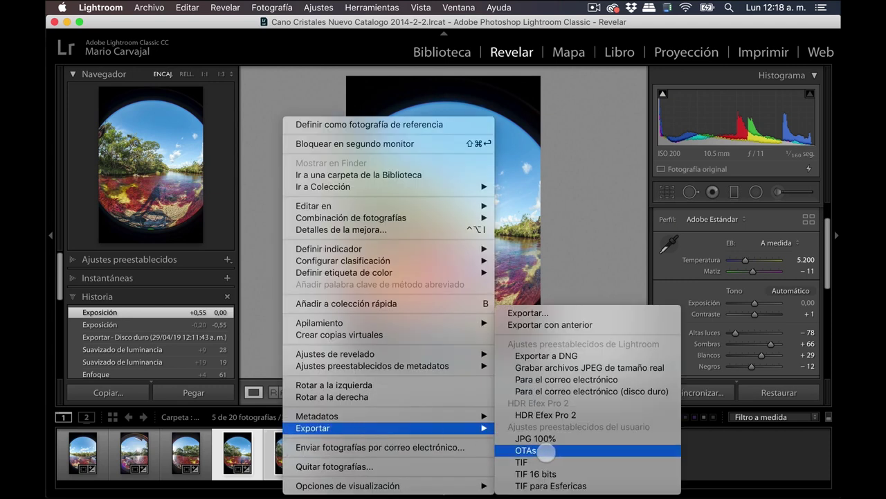
{"action": "left_click", "coordinate": [556, 485]}
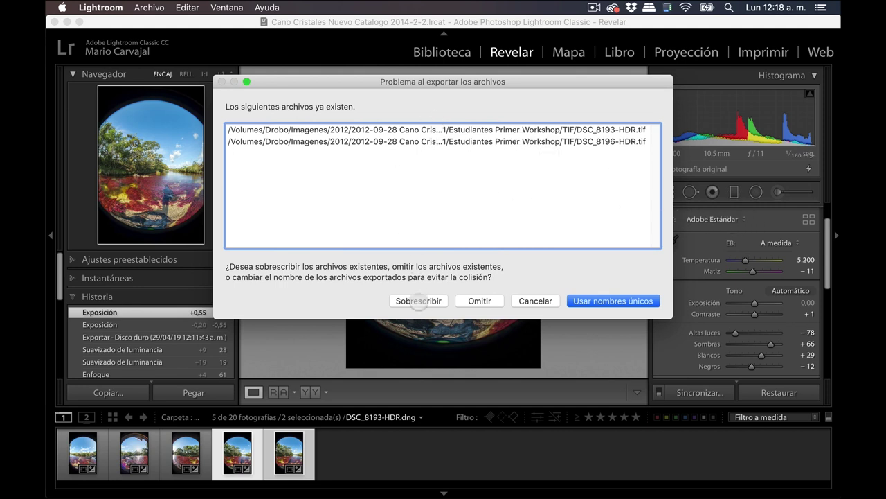
{"action": "left_click", "coordinate": [418, 300]}
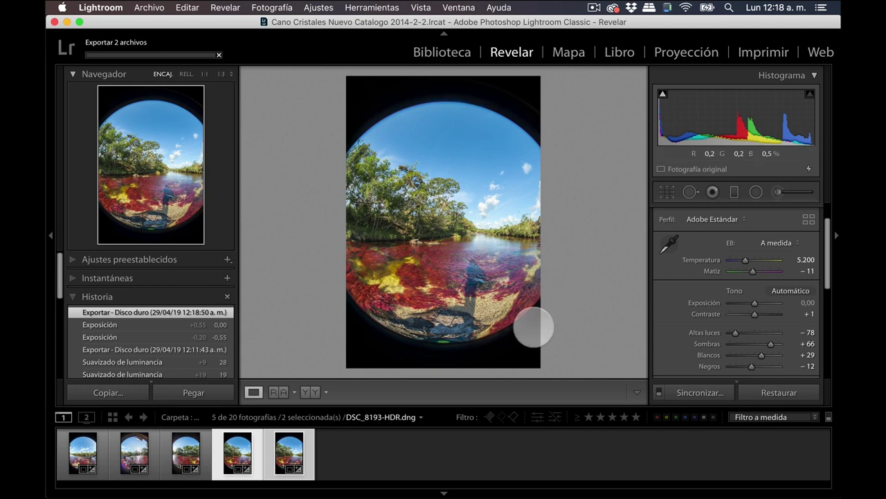
{"action": "key", "text": "super+l"}
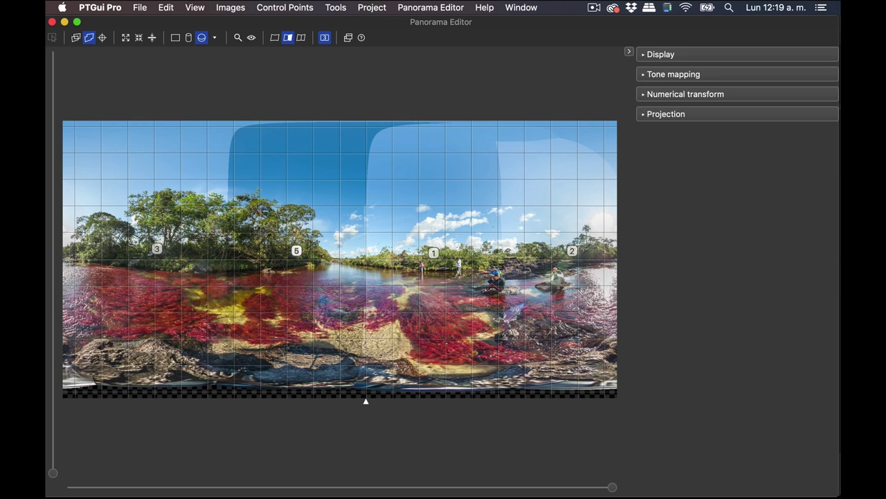
Move the Panorama Editor aside and overlay the source image outlines on the panorama.
{"action": "mouse_move", "coordinate": [350, 21]}
{"action": "left_mouse_down"}
{"action": "mouse_move", "coordinate": [658, 43]}
{"action": "mouse_move", "coordinate": [411, 10]}
{"action": "left_mouse_up"}
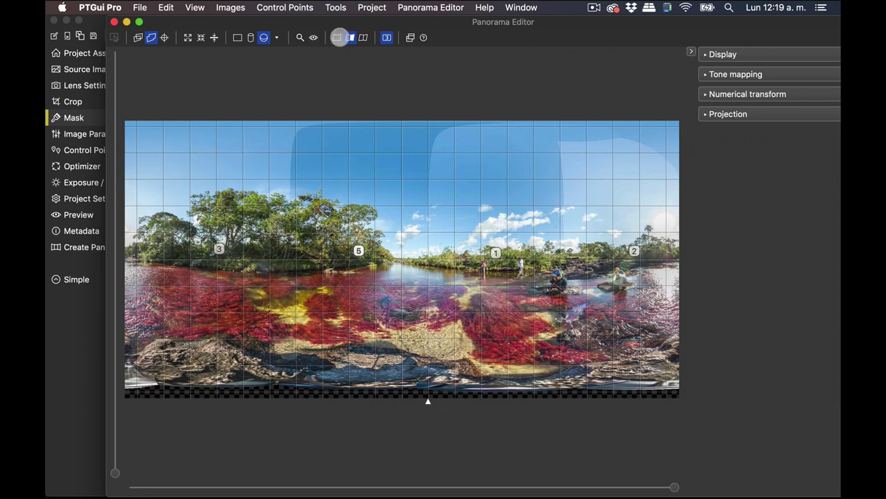
{"action": "left_click", "coordinate": [363, 37]}
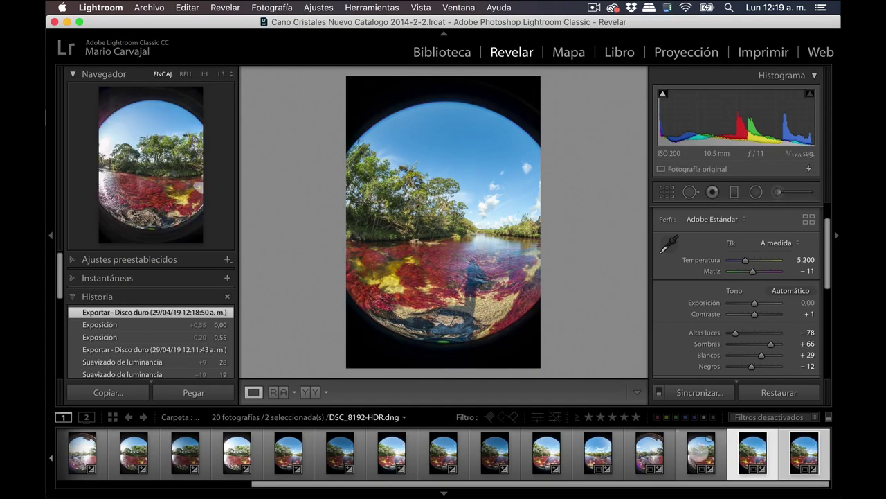
Set DSC_8192's exposure to -0,50 and re-export it over the existing TIFF.
{"action": "left_click", "coordinate": [807, 303]}
{"action": "type", "text": "-0,5"}
{"action": "key", "text": "Return"}
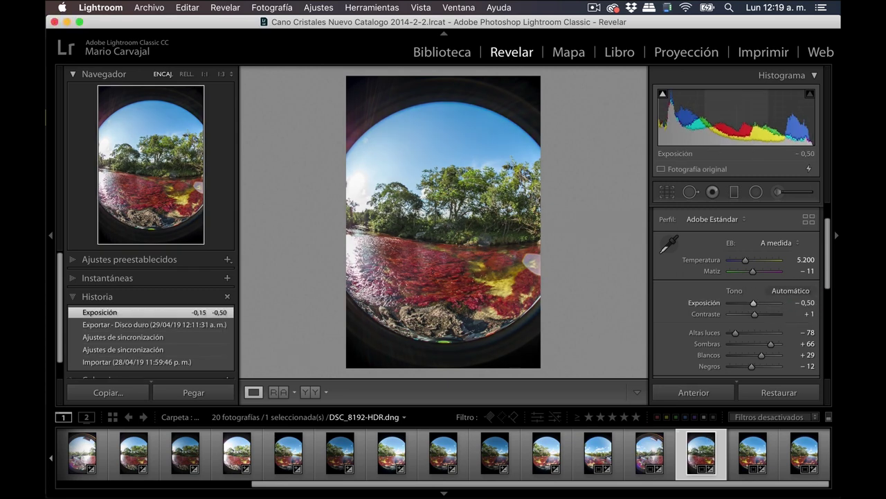
{"action": "key", "text": "Down"}
{"action": "right_click", "coordinate": [701, 451]}
{"action": "left_click", "coordinate": [485, 323]}
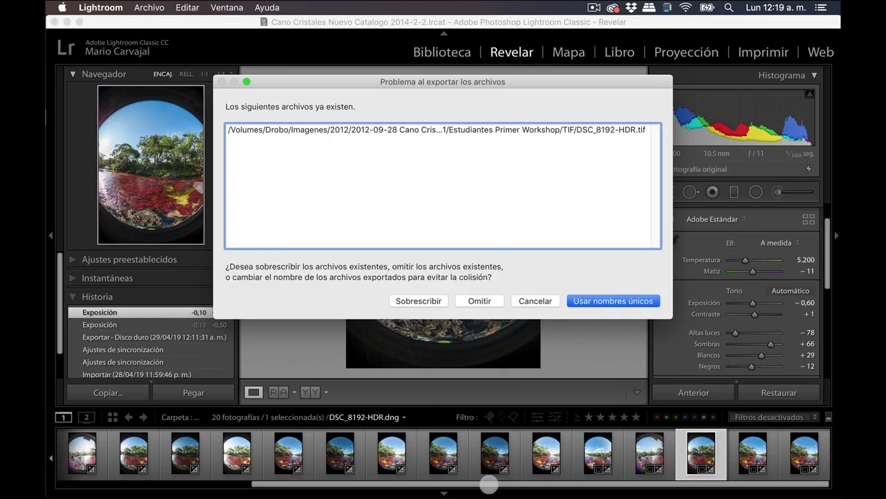
{"action": "left_click", "coordinate": [427, 300]}
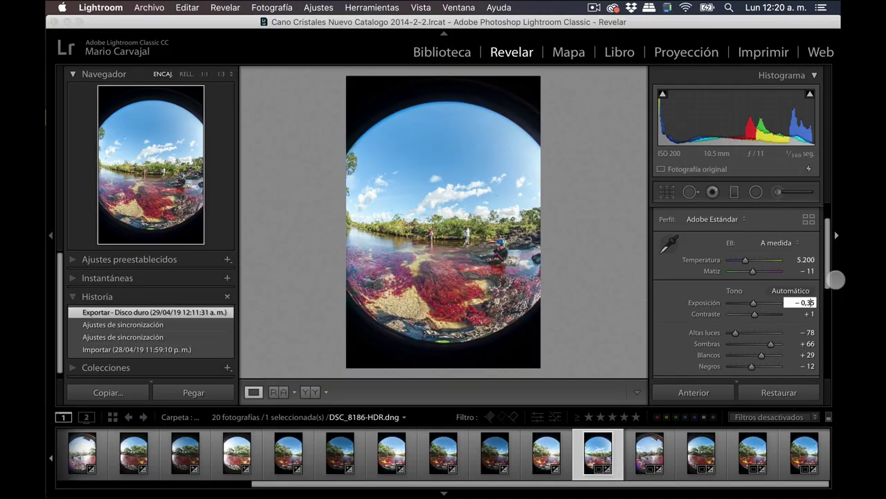
Apply the lowered exposure, re-export as TIF 16 bits replacing the old file, and recheck overlaps.
{"action": "key", "text": "Return"}
{"action": "right_click", "coordinate": [593, 457]}
{"action": "left_click", "coordinate": [135, 253]}
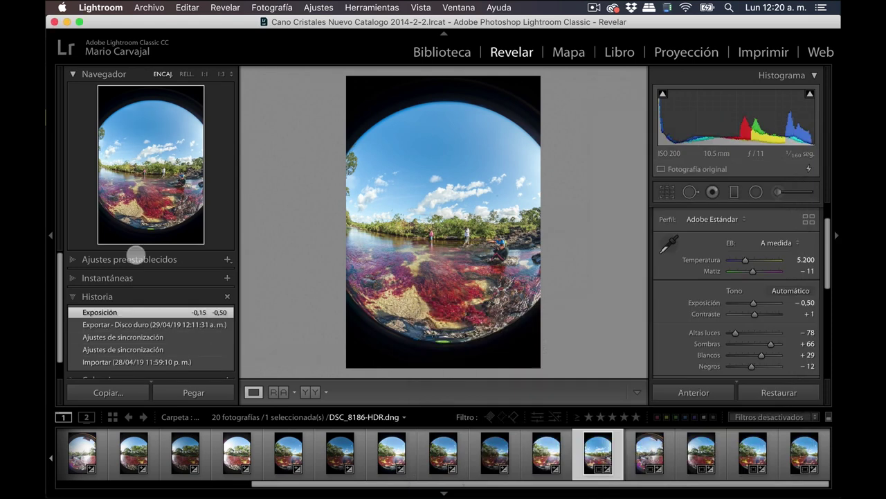
{"action": "left_click", "coordinate": [423, 299]}
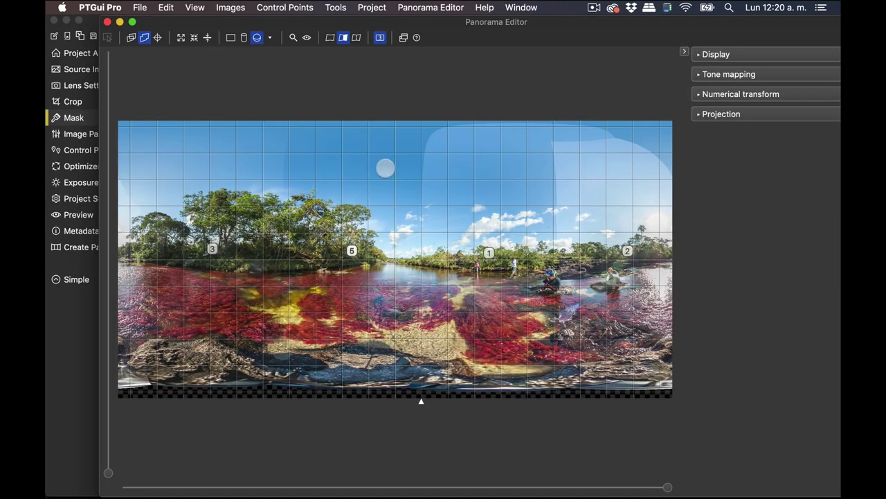
{"action": "left_click", "coordinate": [330, 37]}
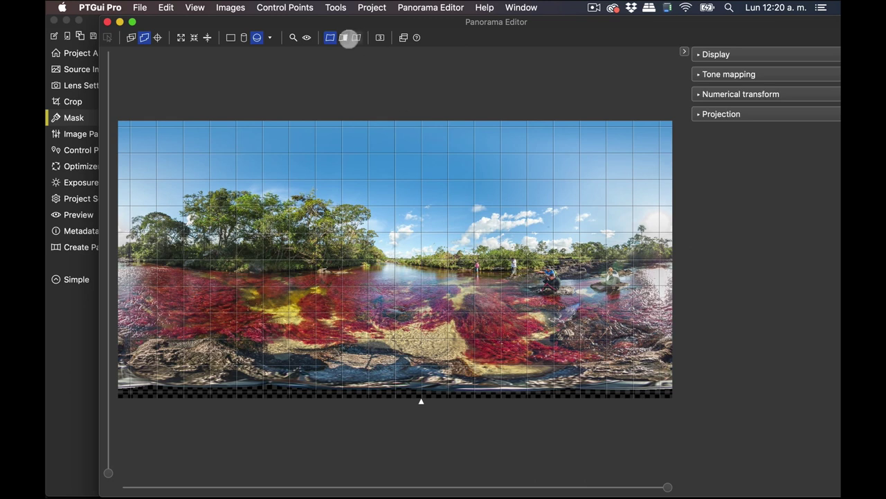
{"action": "left_click", "coordinate": [344, 37]}
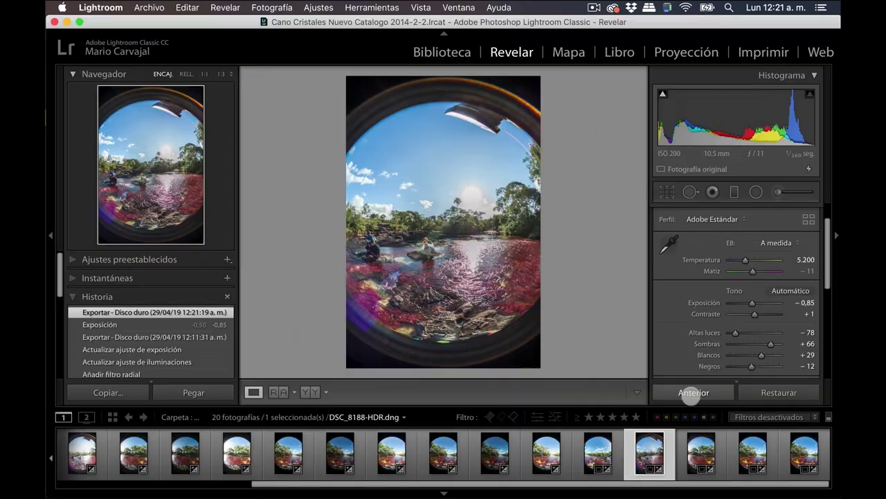
Lower the next photo's exposure to -0,95 and re-export it as TIF 16 bits, overwriting.
{"action": "left_click", "coordinate": [799, 302]}
{"action": "key", "text": "Down"}
{"action": "key", "text": "Down"}
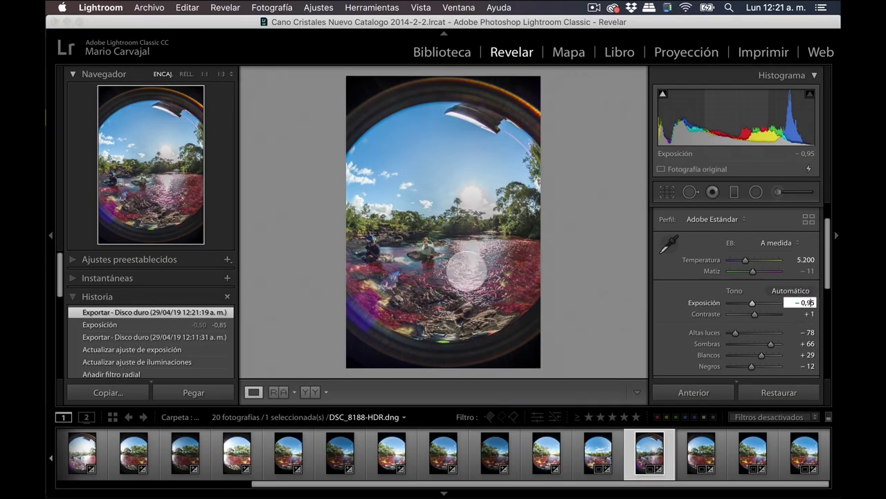
{"action": "right_click", "coordinate": [634, 449]}
{"action": "mouse_move", "coordinate": [727, 428]}
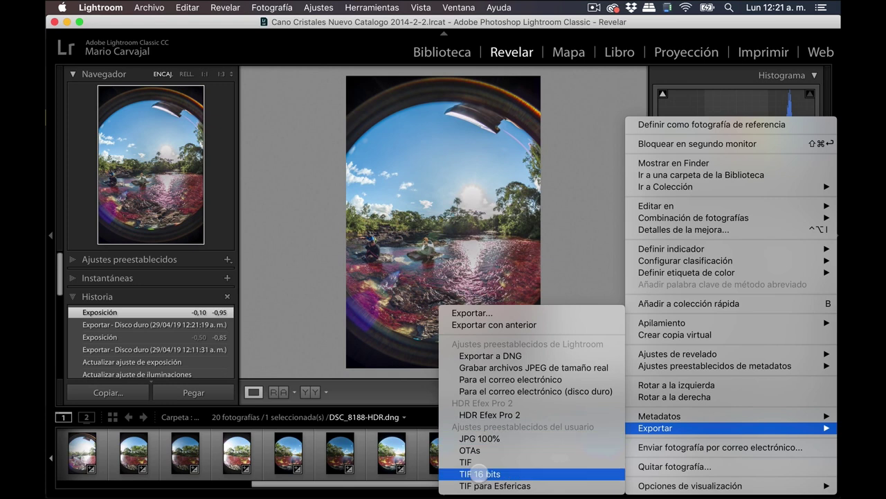
{"action": "left_click", "coordinate": [479, 473]}
{"action": "left_click", "coordinate": [424, 302]}
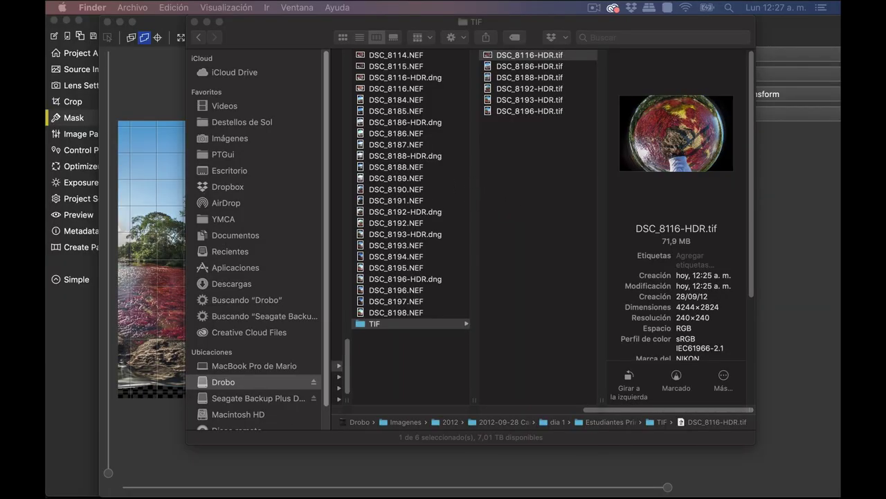
Preview the nadir shot DSC_8116-HDR.tif in Quick Look, then drag it onto PTGui's Panorama Editor.
{"action": "left_click", "coordinate": [515, 211]}
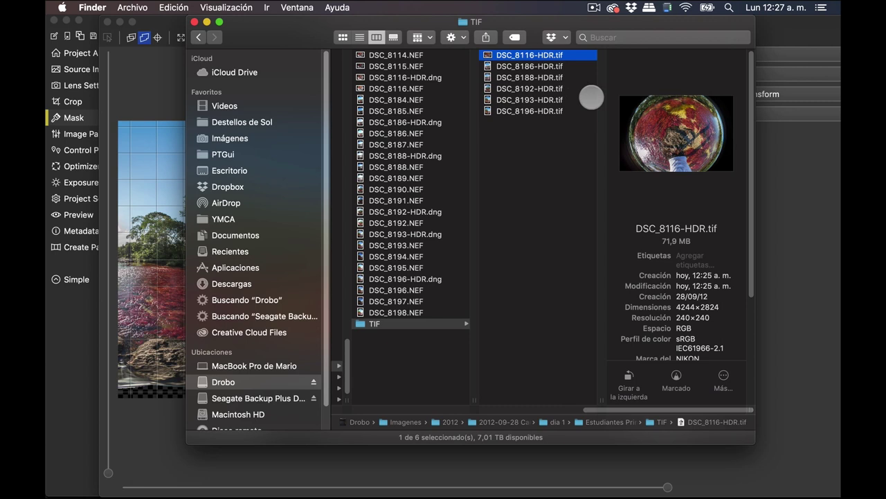
{"action": "key", "text": "space"}
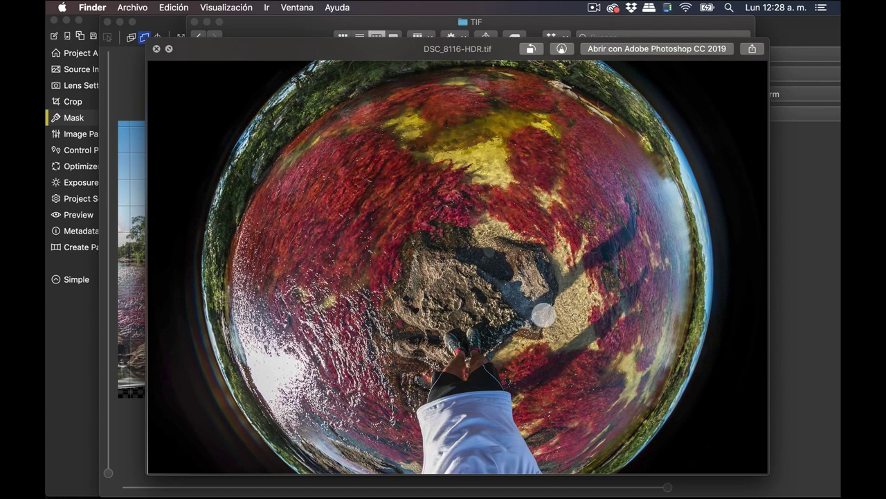
{"action": "key", "text": "space"}
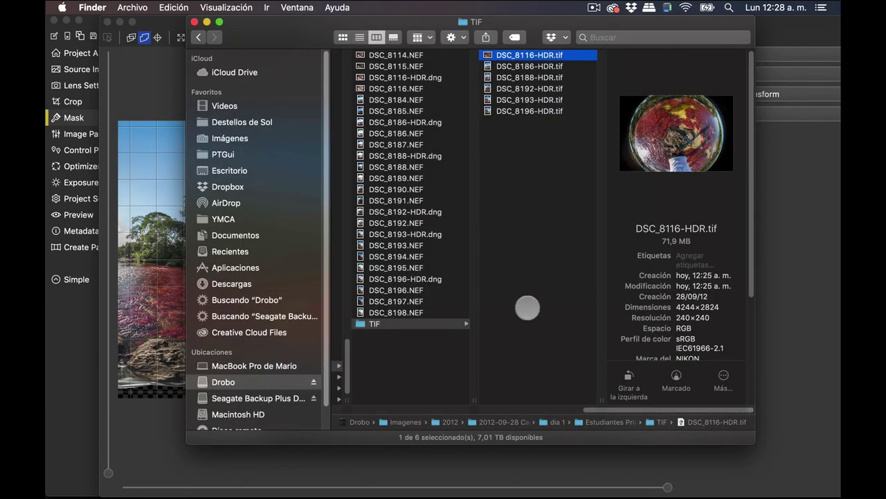
{"action": "mouse_move", "coordinate": [279, 40]}
{"action": "left_mouse_down"}
{"action": "mouse_move", "coordinate": [318, 214]}
{"action": "mouse_move", "coordinate": [403, 122]}
{"action": "mouse_move", "coordinate": [399, 56]}
{"action": "mouse_move", "coordinate": [389, 46]}
{"action": "left_mouse_up"}
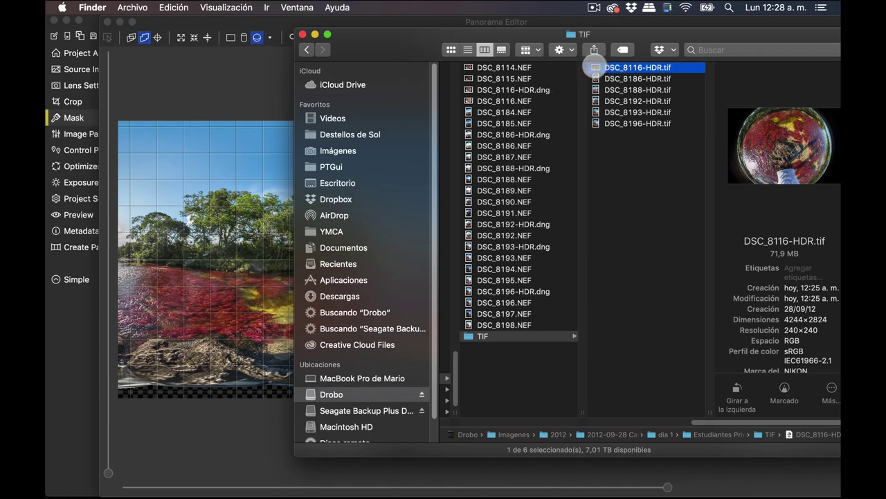
{"action": "mouse_move", "coordinate": [594, 65]}
{"action": "left_mouse_down"}
{"action": "mouse_move", "coordinate": [186, 209]}
{"action": "mouse_move", "coordinate": [195, 201]}
{"action": "left_mouse_up"}
Drop DSC_8116-HDR.tif in as image 6 and drag it down to the panorama's bottom.
{"action": "left_click", "coordinate": [265, 67]}
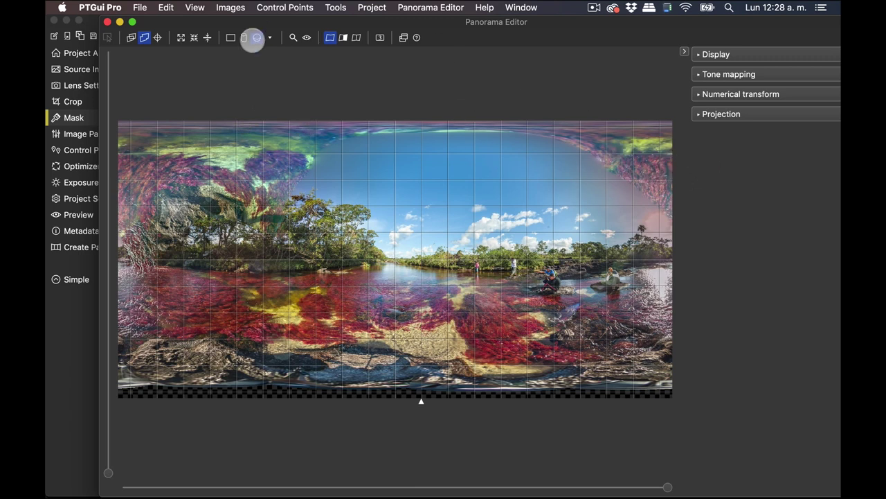
{"action": "left_click", "coordinate": [131, 37]}
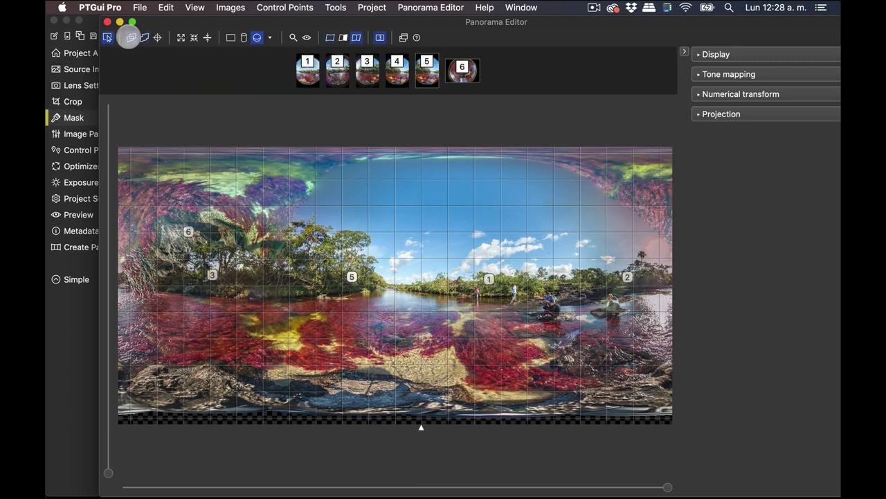
{"action": "left_click", "coordinate": [462, 75]}
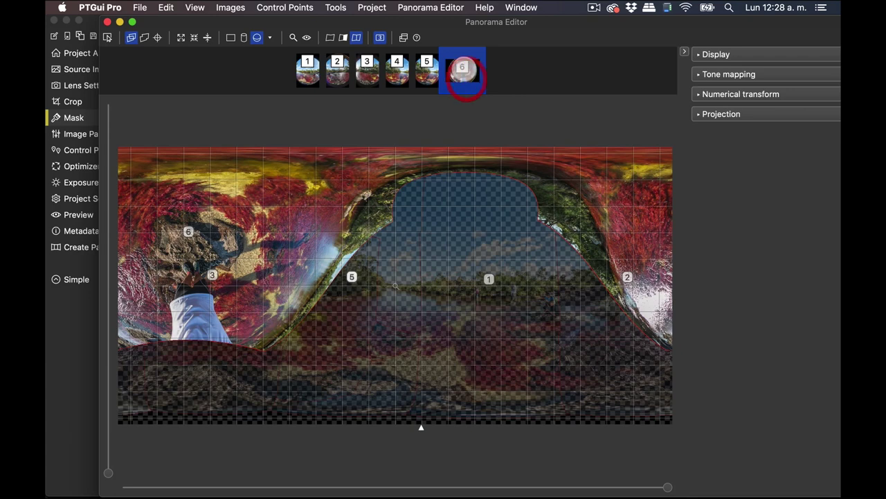
{"action": "mouse_move", "coordinate": [238, 166]}
{"action": "left_mouse_down"}
{"action": "mouse_move", "coordinate": [252, 231]}
{"action": "mouse_move", "coordinate": [324, 296]}
{"action": "mouse_move", "coordinate": [435, 321]}
{"action": "mouse_move", "coordinate": [512, 295]}
{"action": "mouse_move", "coordinate": [470, 236]}
{"action": "mouse_move", "coordinate": [342, 223]}
{"action": "mouse_move", "coordinate": [254, 257]}
{"action": "mouse_move", "coordinate": [272, 311]}
{"action": "mouse_move", "coordinate": [307, 331]}
{"action": "mouse_move", "coordinate": [316, 285]}
{"action": "mouse_move", "coordinate": [339, 270]}
{"action": "mouse_move", "coordinate": [423, 270]}
{"action": "mouse_move", "coordinate": [388, 307]}
{"action": "mouse_move", "coordinate": [381, 332]}
{"action": "mouse_move", "coordinate": [419, 366]}
{"action": "mouse_move", "coordinate": [448, 355]}
{"action": "mouse_move", "coordinate": [427, 332]}
{"action": "mouse_move", "coordinate": [383, 316]}
{"action": "left_mouse_up"}
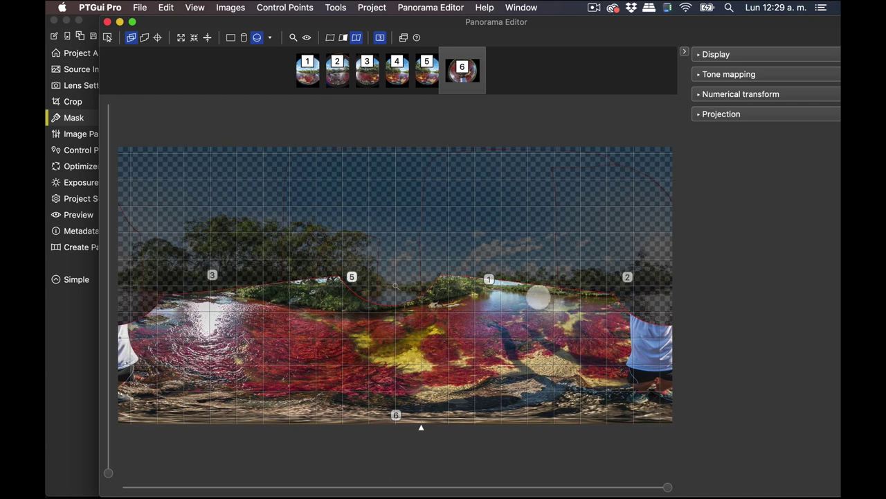
Nudge image 6 left and slightly up so the nadir riverbed lines up with the river.
{"action": "left_click", "coordinate": [493, 292]}
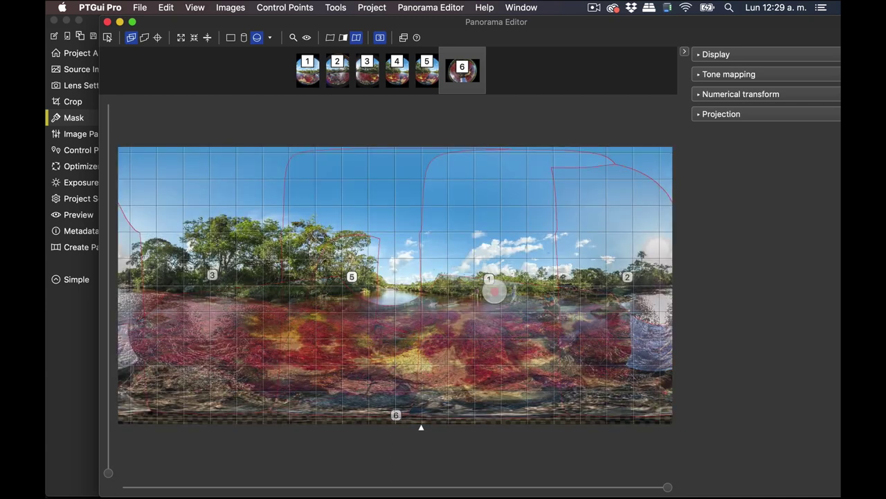
{"action": "left_click_drag", "start_coordinate": [488, 309], "coordinate": [391, 291]}
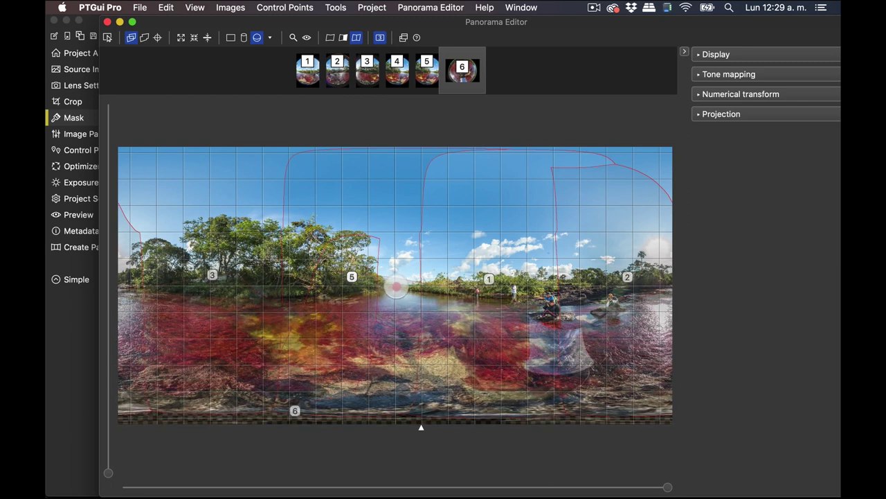
{"action": "left_click_drag", "start_coordinate": [394, 287], "coordinate": [398, 280]}
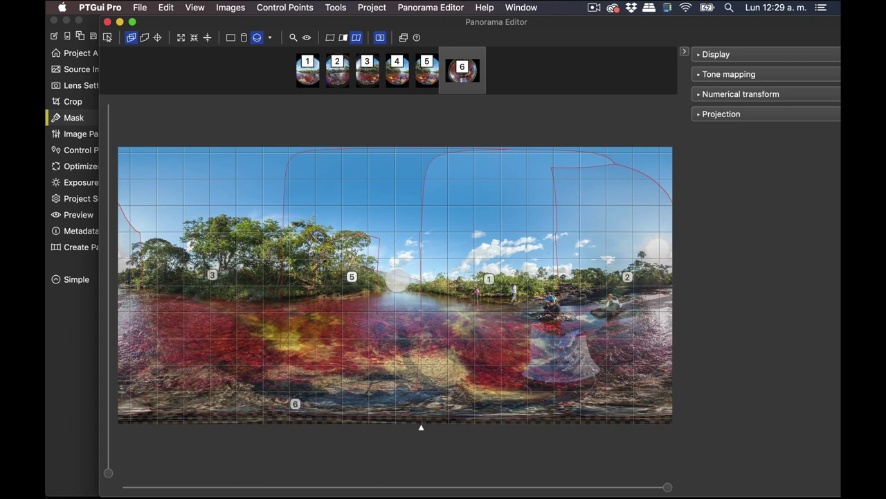
{"action": "mouse_move", "coordinate": [397, 280]}
{"action": "left_mouse_down"}
{"action": "mouse_move", "coordinate": [461, 311]}
{"action": "mouse_move", "coordinate": [388, 285]}
{"action": "left_mouse_up"}
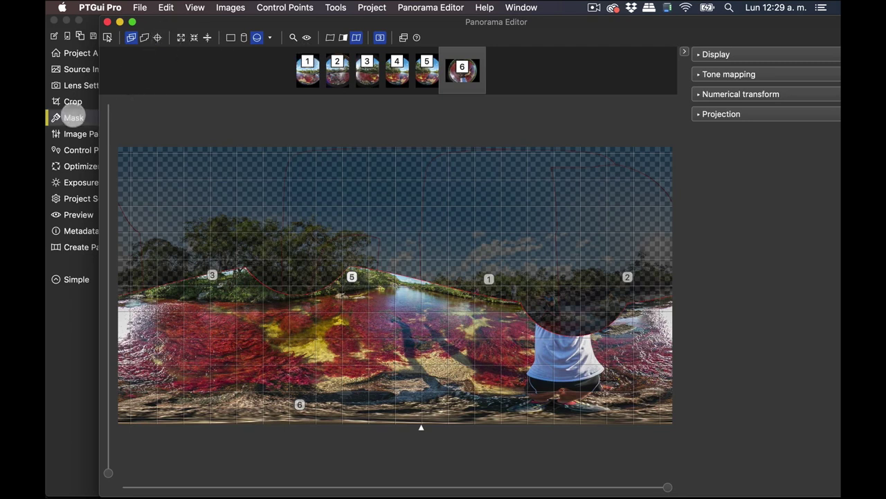
{"action": "left_click", "coordinate": [75, 117]}
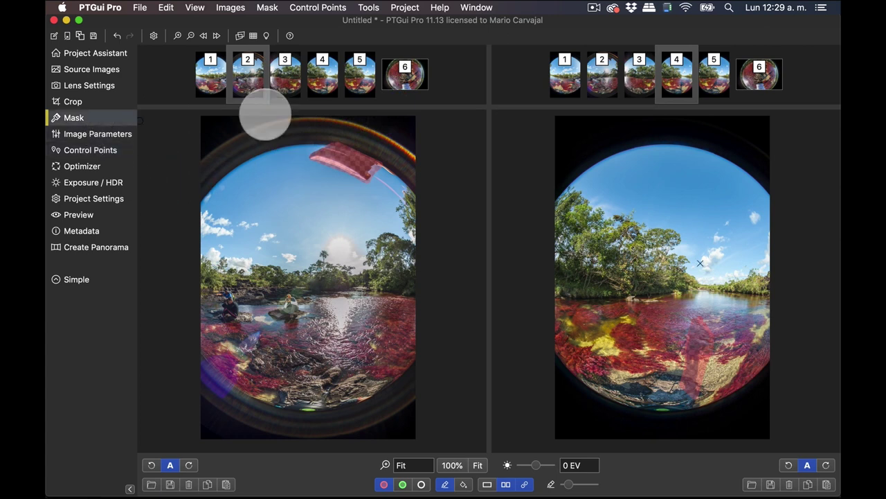
Brush a red outline around image 6's central rock and fill everything outside it with mask.
{"action": "left_click", "coordinate": [405, 74]}
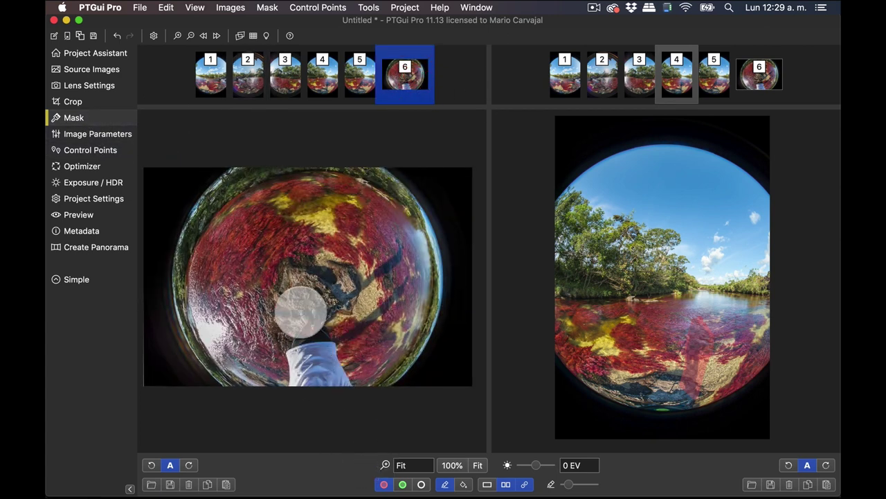
{"action": "left_click", "coordinate": [308, 311]}
{"action": "mouse_move", "coordinate": [313, 311]}
{"action": "left_mouse_down"}
{"action": "mouse_move", "coordinate": [323, 311]}
{"action": "mouse_move", "coordinate": [319, 303]}
{"action": "left_mouse_up"}
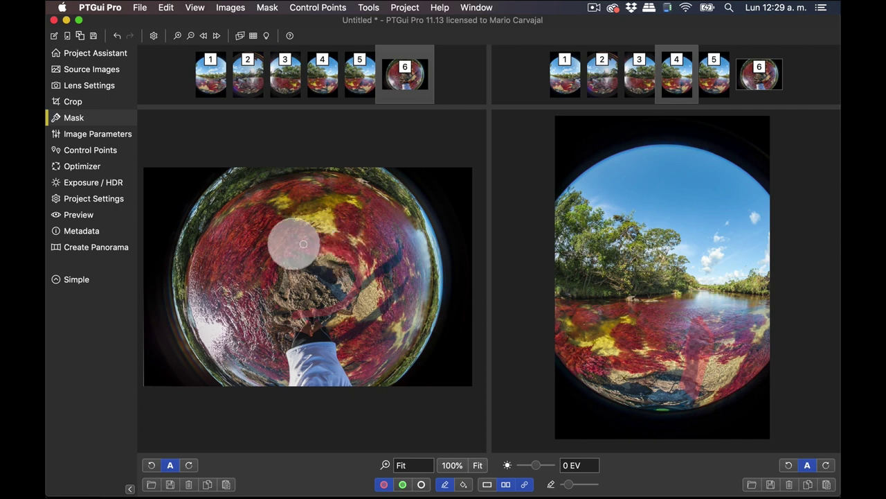
{"action": "mouse_move", "coordinate": [260, 304]}
{"action": "left_mouse_down"}
{"action": "mouse_move", "coordinate": [285, 313]}
{"action": "mouse_move", "coordinate": [362, 301]}
{"action": "left_mouse_up"}
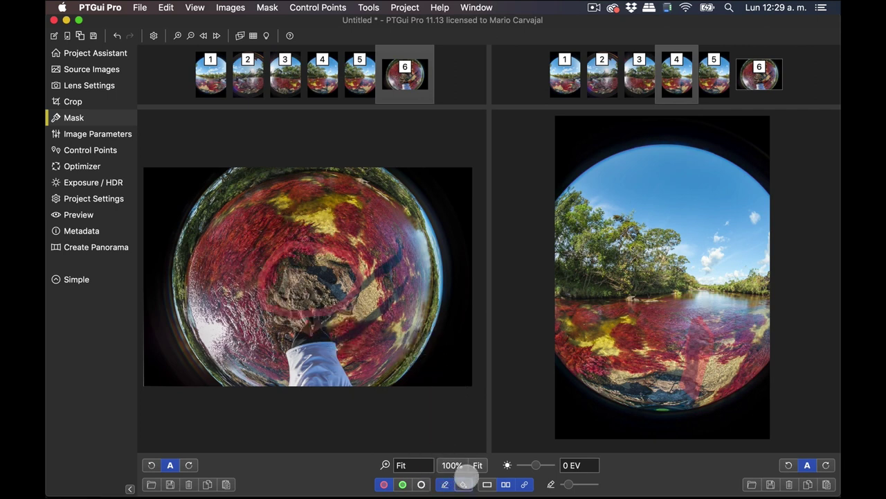
{"action": "left_click", "coordinate": [464, 484]}
{"action": "left_click", "coordinate": [377, 340]}
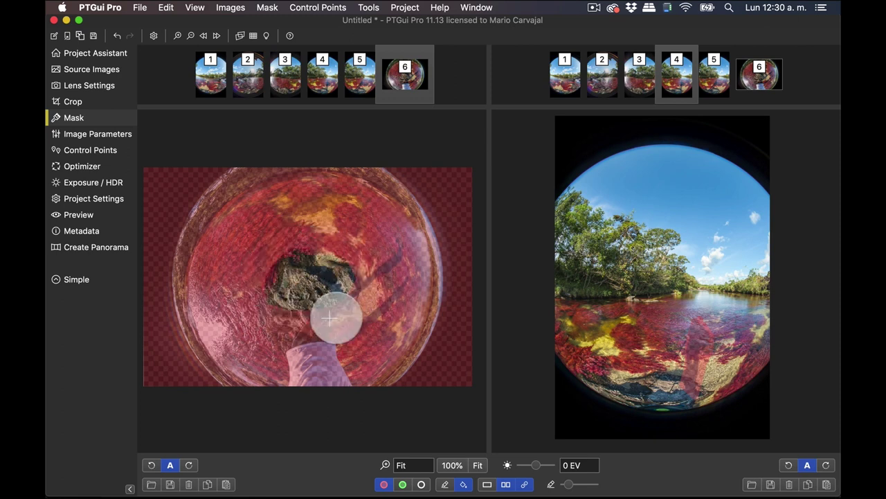
Paint a red mask over the tripod at the bottom of image 4.
{"action": "left_click", "coordinate": [359, 77]}
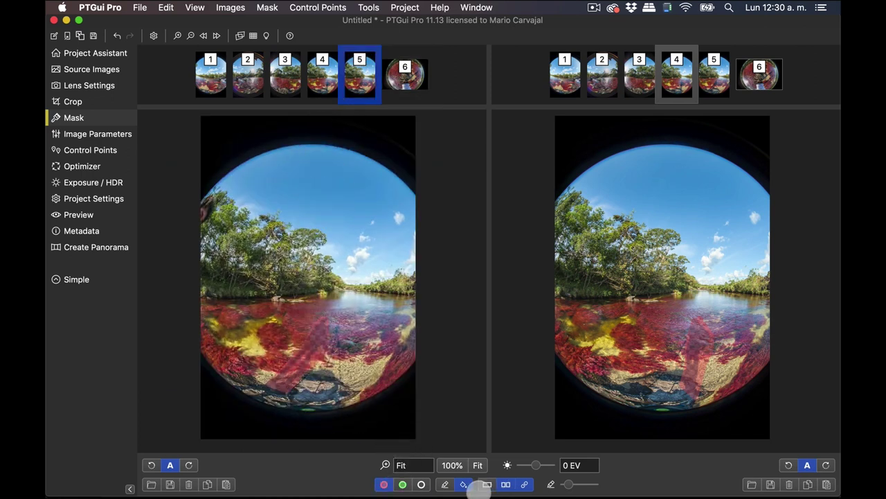
{"action": "left_click", "coordinate": [444, 484]}
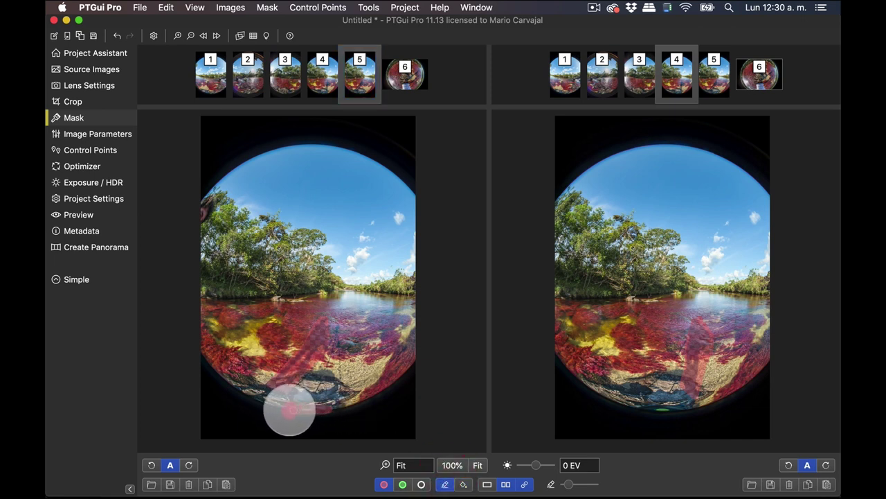
{"action": "left_click", "coordinate": [315, 78]}
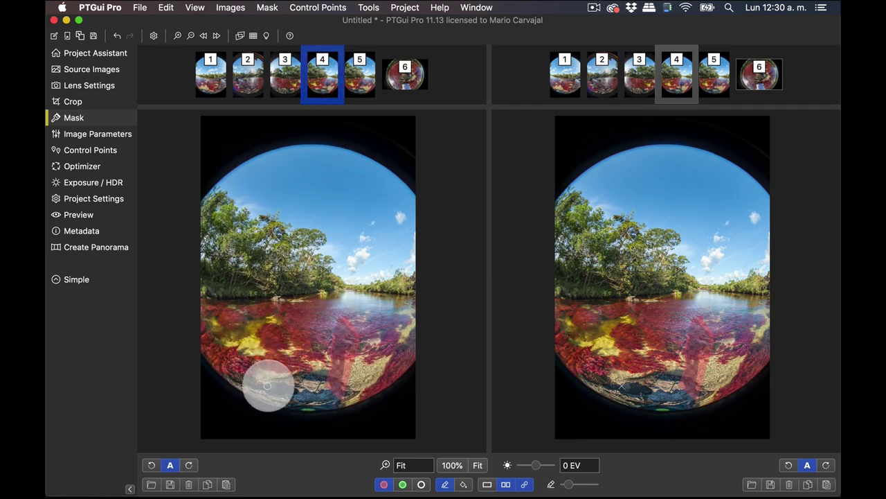
{"action": "left_click_drag", "start_coordinate": [283, 409], "coordinate": [302, 412]}
Mask the tripod at the bottom of image 2 and preview the stitched panorama.
{"action": "key", "text": "Page_Up"}
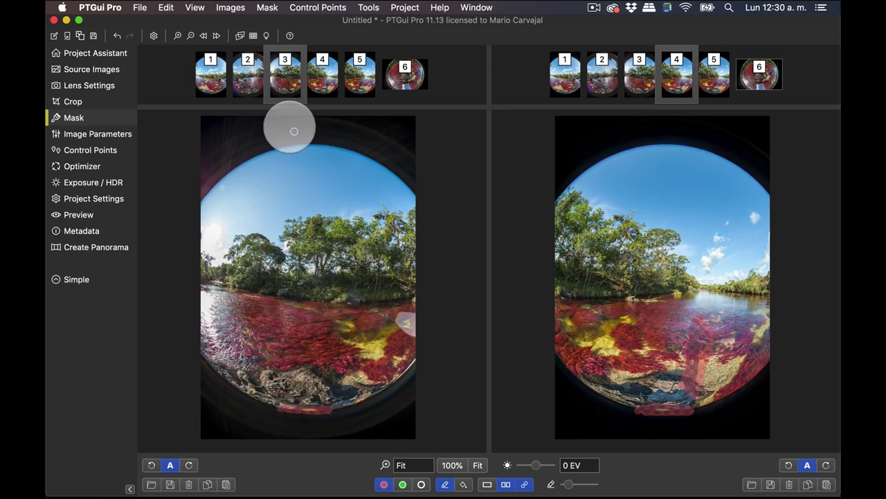
{"action": "left_click", "coordinate": [249, 79]}
{"action": "mouse_move", "coordinate": [276, 409]}
{"action": "left_mouse_down"}
{"action": "mouse_move", "coordinate": [322, 407]}
{"action": "mouse_move", "coordinate": [315, 403]}
{"action": "left_mouse_up"}
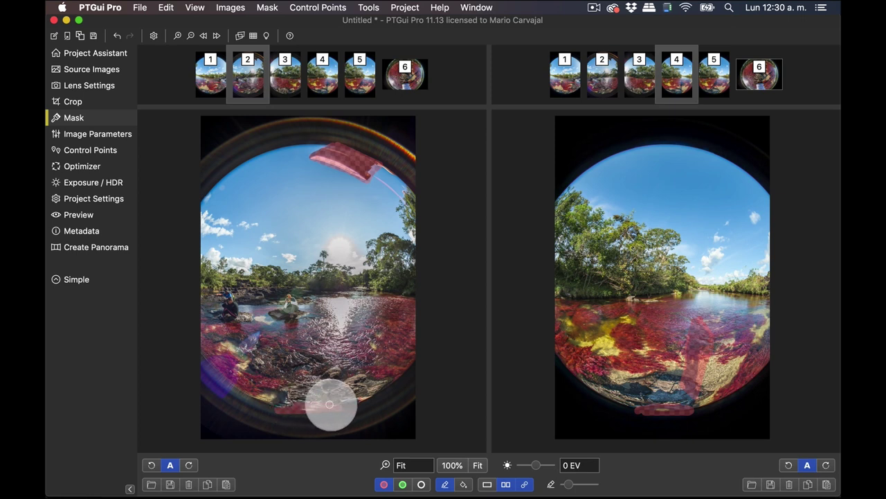
{"action": "key", "text": "super+e"}
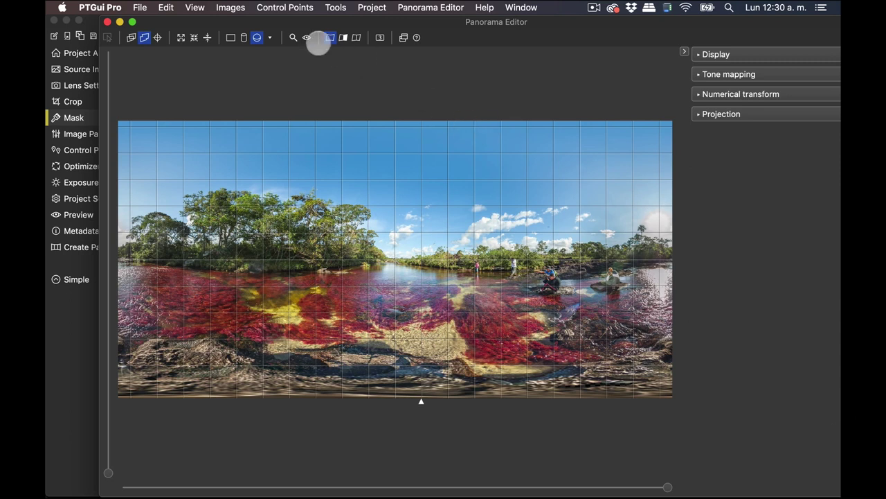
Open the Detail Viewer and zoom in on the nadir rock to look for leftover tripod legs.
{"action": "left_click", "coordinate": [292, 37]}
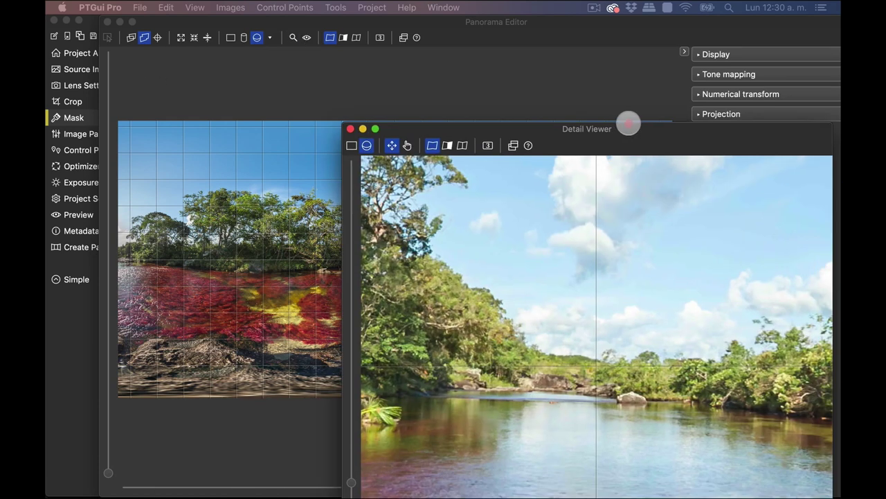
{"action": "left_click_drag", "start_coordinate": [624, 485], "coordinate": [615, 34]}
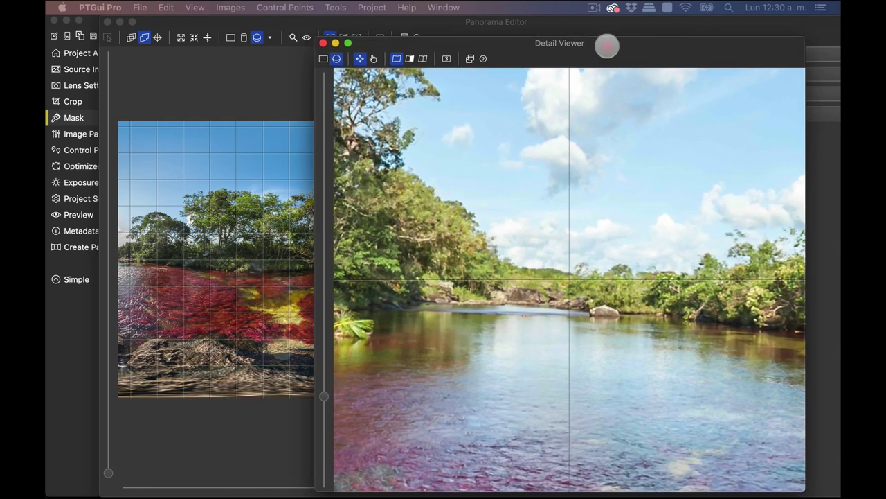
{"action": "left_click_drag", "start_coordinate": [594, 270], "coordinate": [451, 262]}
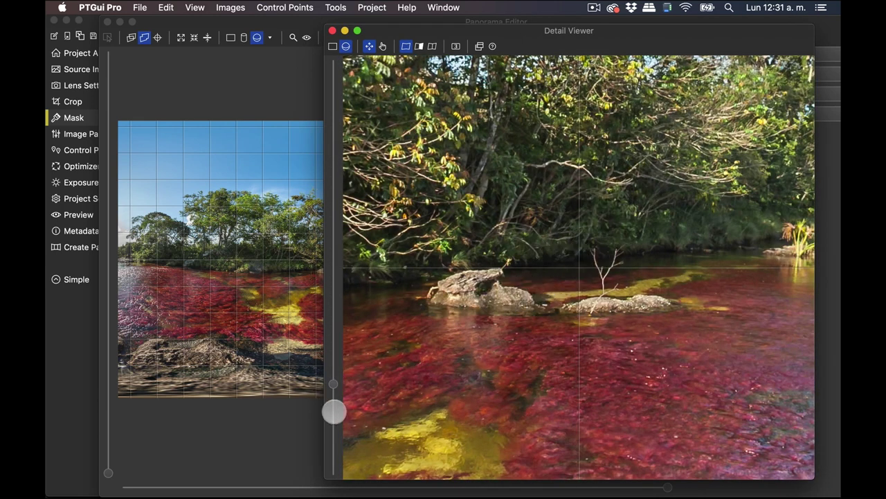
{"action": "left_click", "coordinate": [333, 411]}
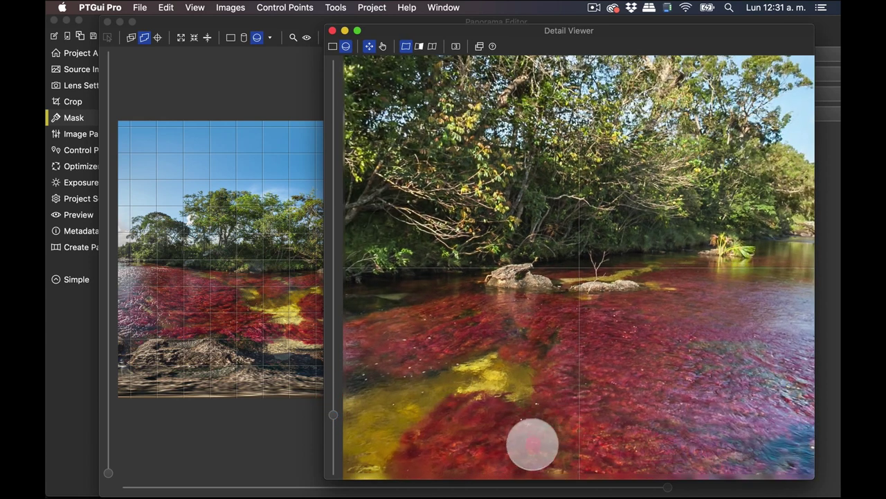
{"action": "scroll", "coordinate": [532, 444], "scroll_direction": "up", "scroll_amount": 3}
{"action": "scroll", "coordinate": [520, 469], "scroll_direction": "up", "scroll_amount": 3}
{"action": "scroll", "coordinate": [518, 475], "scroll_direction": "up", "scroll_amount": 3}
{"action": "scroll", "coordinate": [520, 475], "scroll_direction": "up", "scroll_amount": 3}
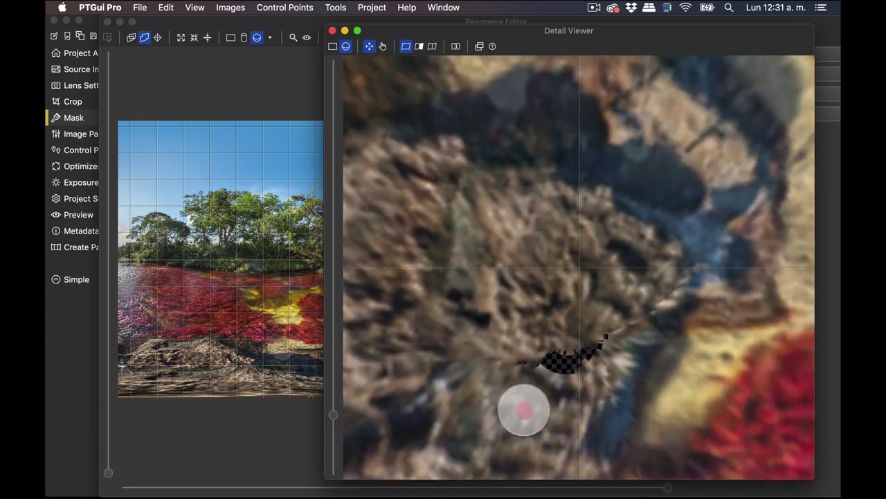
{"action": "left_click_drag", "start_coordinate": [524, 411], "coordinate": [509, 340]}
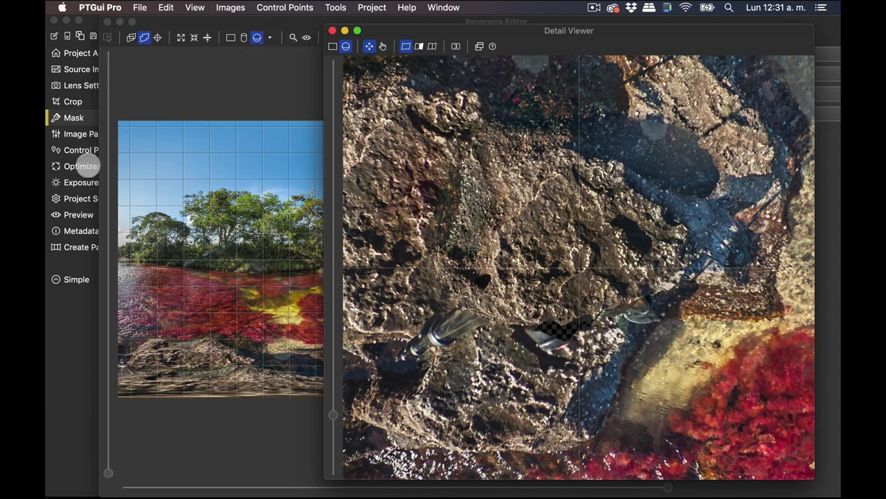
Back in the Mask tab, paint a mask over the tripod leg in image 5.
{"action": "left_click", "coordinate": [73, 118]}
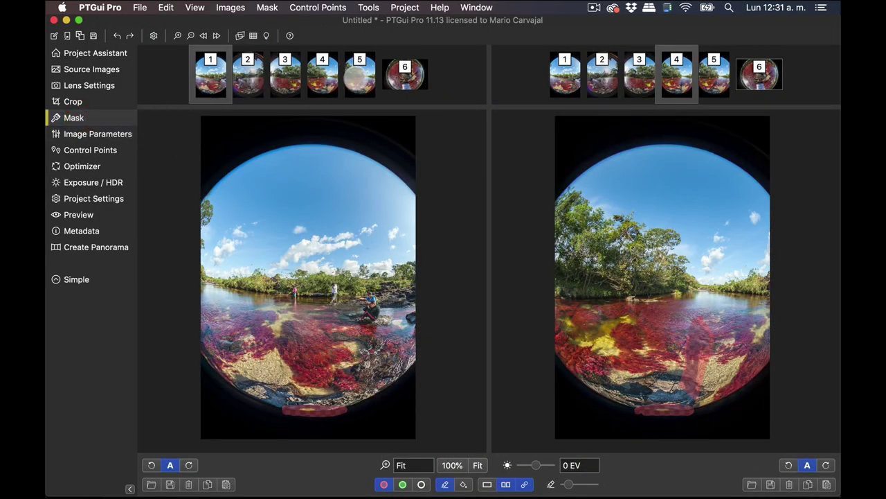
{"action": "left_click", "coordinate": [398, 78]}
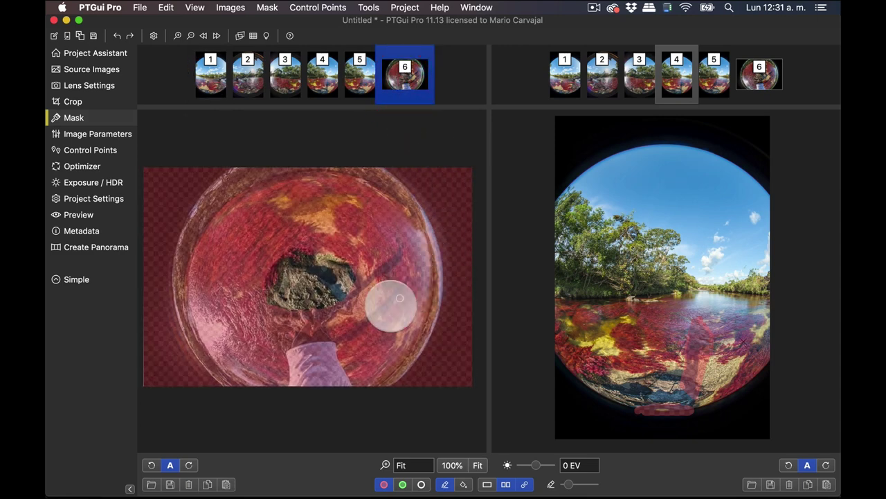
{"action": "left_click", "coordinate": [452, 465]}
{"action": "left_click", "coordinate": [359, 74]}
{"action": "scroll", "coordinate": [478, 368], "scroll_direction": "down", "scroll_amount": 10}
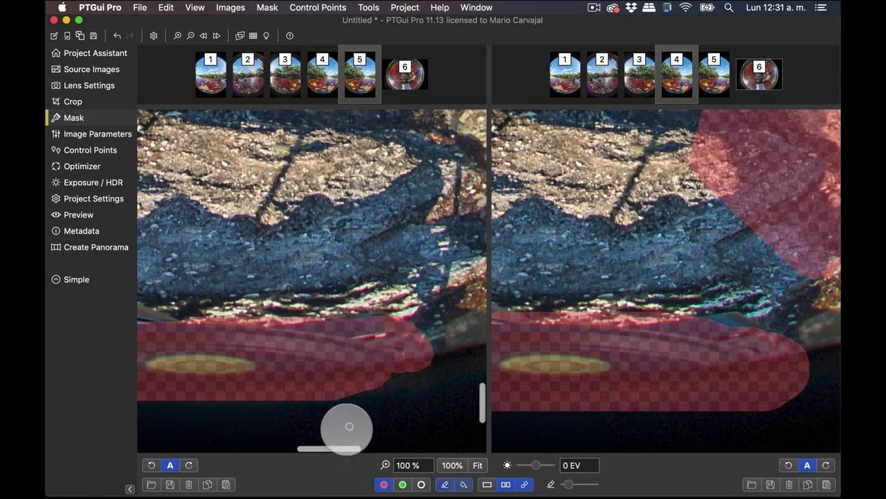
{"action": "left_click_drag", "start_coordinate": [339, 448], "coordinate": [283, 448]}
{"action": "left_click_drag", "start_coordinate": [267, 265], "coordinate": [425, 323]}
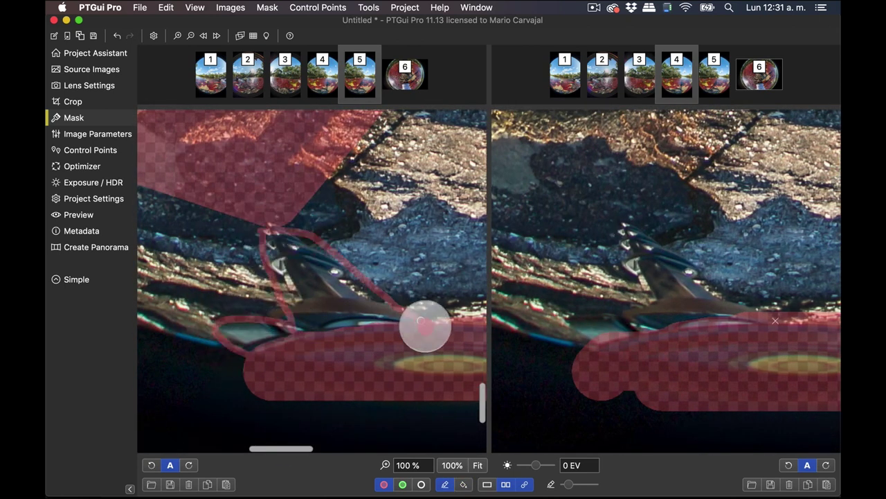
Brush red masks over the tripod legs in images 4 and 3.
{"action": "left_click", "coordinate": [322, 74]}
{"action": "scroll", "coordinate": [311, 277], "scroll_direction": "down", "scroll_amount": 3}
{"action": "left_click", "coordinate": [463, 484]}
{"action": "left_click_drag", "start_coordinate": [567, 484], "coordinate": [573, 484]}
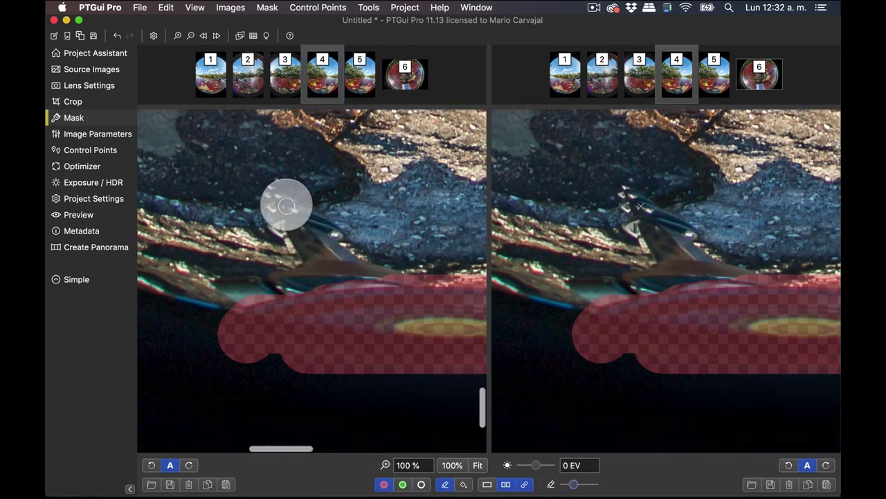
{"action": "left_click_drag", "start_coordinate": [287, 202], "coordinate": [305, 260]}
{"action": "left_click", "coordinate": [285, 74]}
{"action": "left_click_drag", "start_coordinate": [281, 448], "coordinate": [251, 448]}
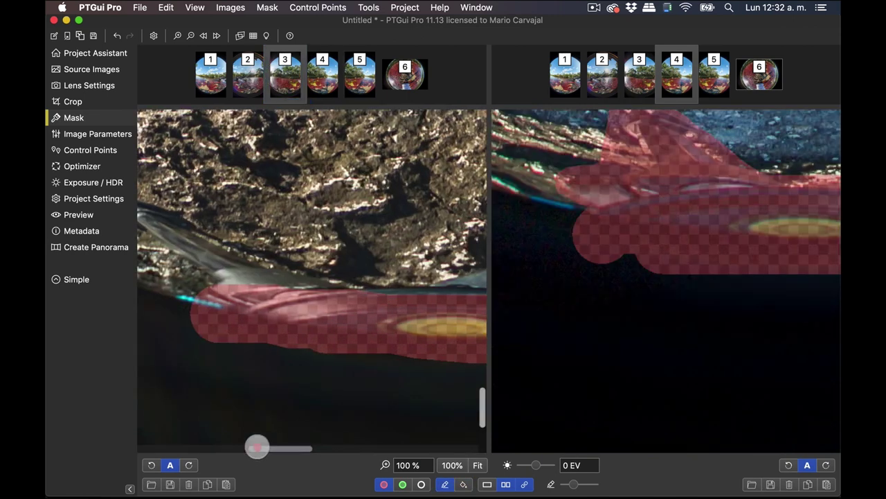
{"action": "left_click_drag", "start_coordinate": [233, 198], "coordinate": [409, 284]}
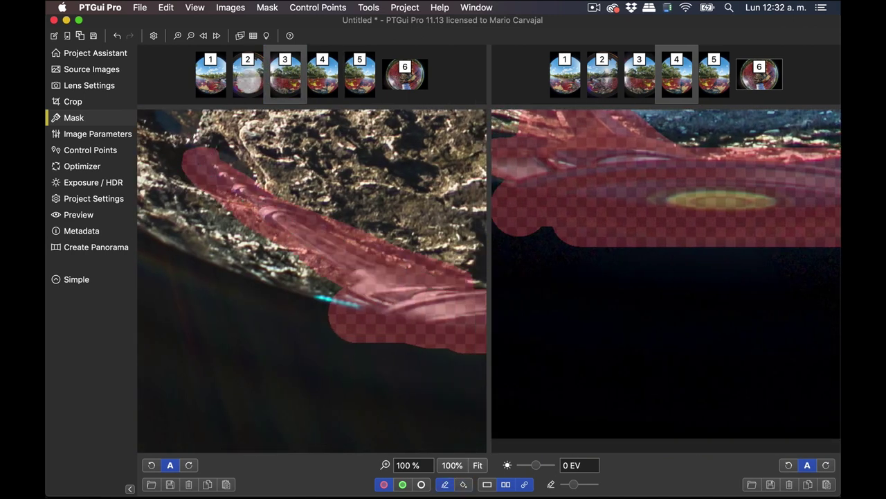
Mask the tripod in image 2, then recheck the nadir rock close-up in the preview.
{"action": "left_click", "coordinate": [248, 74]}
{"action": "left_click_drag", "start_coordinate": [283, 448], "coordinate": [353, 448]}
{"action": "mouse_move", "coordinate": [374, 180]}
{"action": "left_mouse_down"}
{"action": "mouse_move", "coordinate": [411, 190]}
{"action": "mouse_move", "coordinate": [332, 264]}
{"action": "left_mouse_up"}
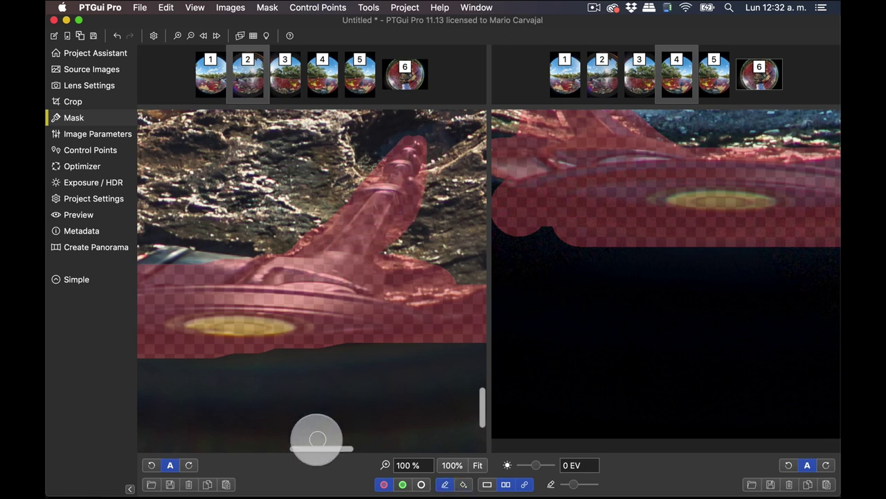
{"action": "left_click_drag", "start_coordinate": [322, 448], "coordinate": [298, 448]}
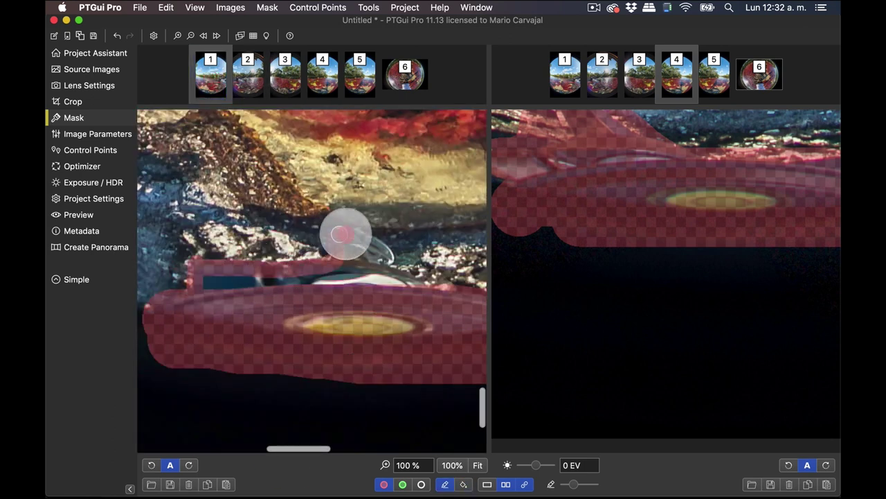
{"action": "key", "text": "super+e"}
{"action": "double_click", "coordinate": [525, 306]}
{"action": "left_click_drag", "start_coordinate": [516, 240], "coordinate": [451, 217]}
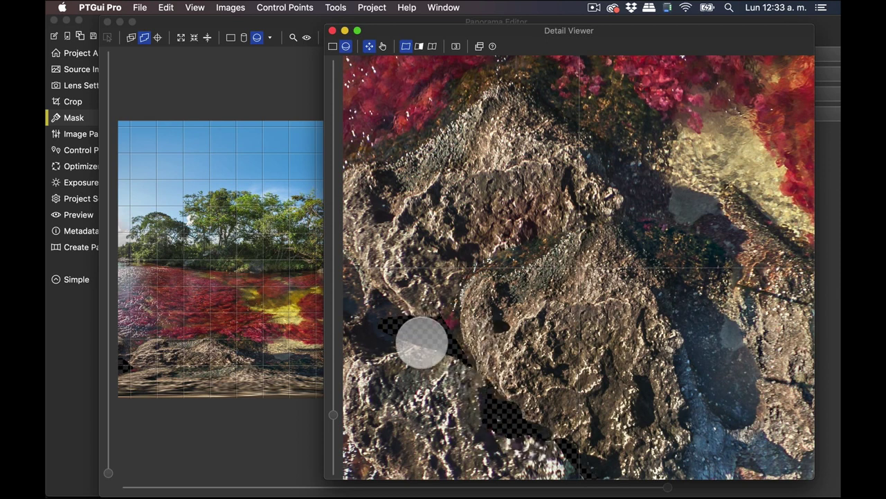
Rotate and pan the Detail Viewer around the masked nadir rock, then close it.
{"action": "left_click_drag", "start_coordinate": [484, 339], "coordinate": [407, 360]}
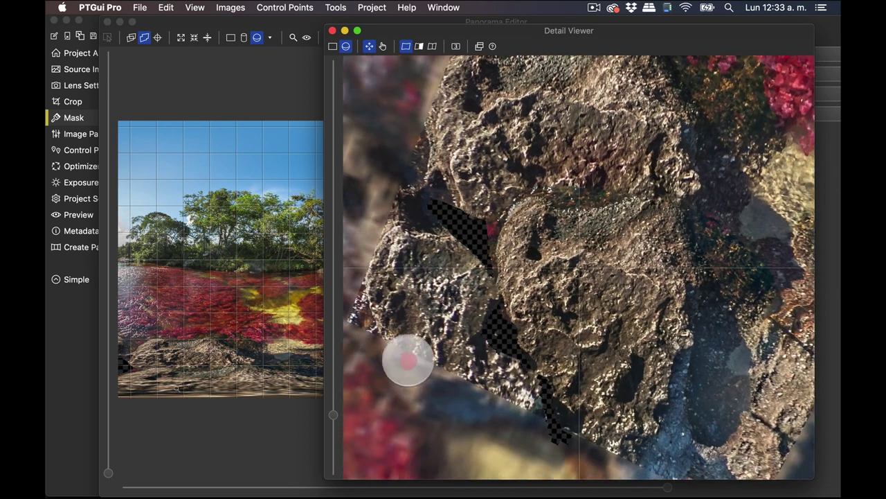
{"action": "mouse_move", "coordinate": [572, 318]}
{"action": "left_mouse_down"}
{"action": "mouse_move", "coordinate": [576, 355]}
{"action": "mouse_move", "coordinate": [749, 334]}
{"action": "left_mouse_up"}
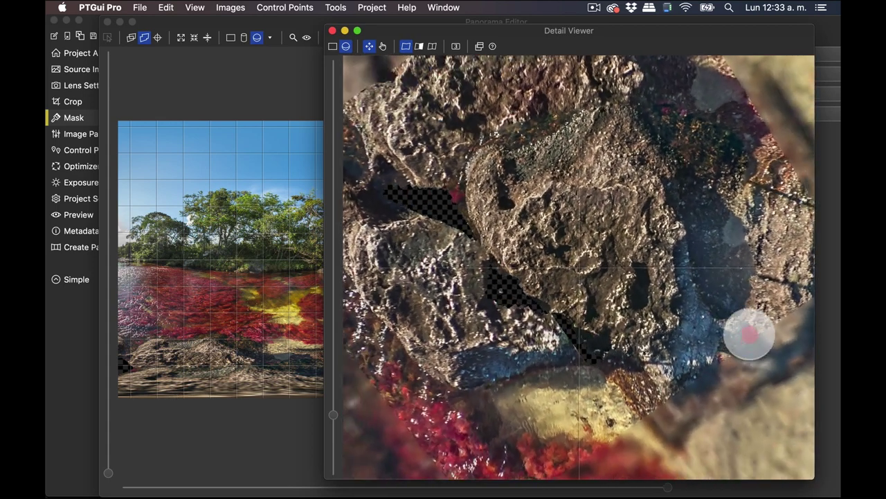
{"action": "left_click_drag", "start_coordinate": [749, 334], "coordinate": [756, 325]}
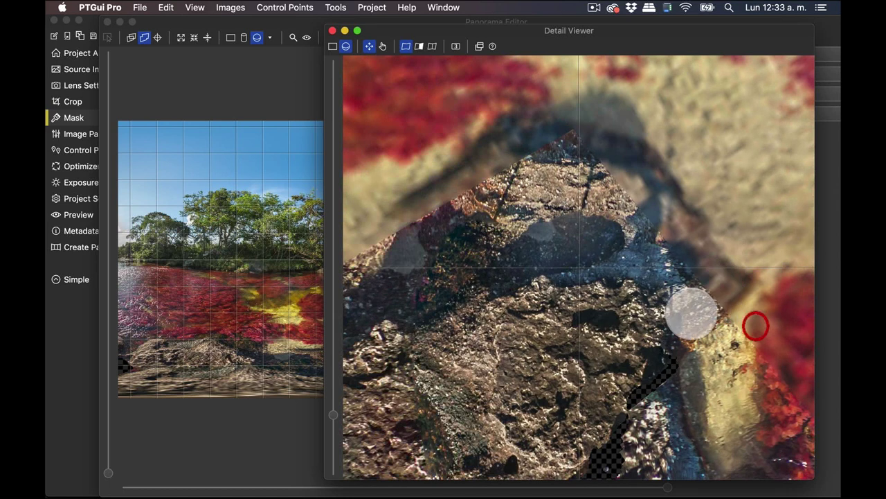
{"action": "left_click_drag", "start_coordinate": [691, 313], "coordinate": [657, 367]}
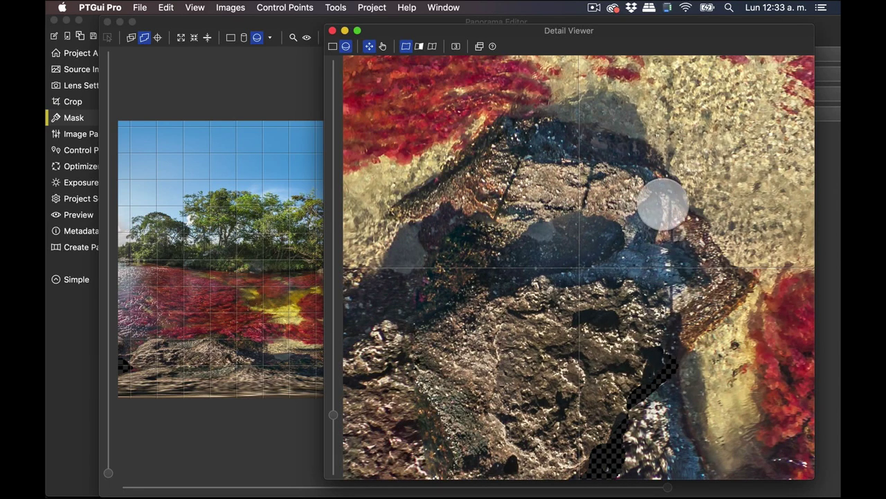
{"action": "mouse_move", "coordinate": [629, 207]}
{"action": "left_mouse_down"}
{"action": "mouse_move", "coordinate": [631, 123]}
{"action": "mouse_move", "coordinate": [625, 127]}
{"action": "left_mouse_up"}
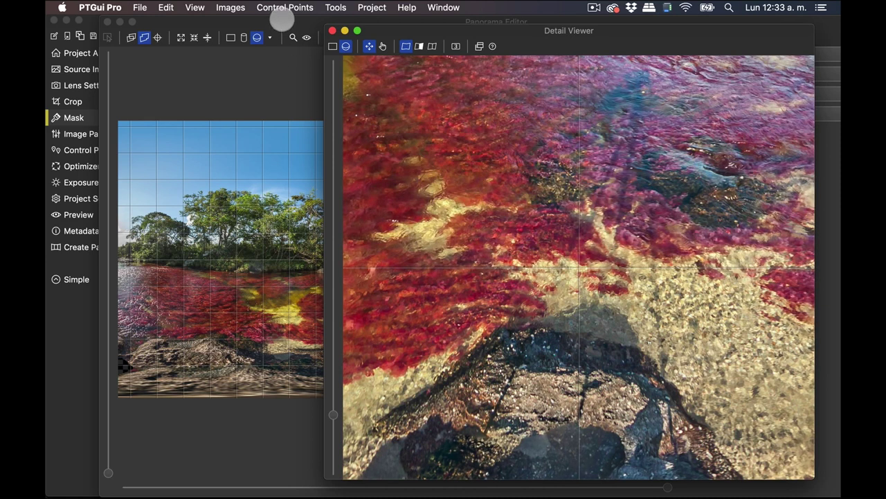
{"action": "key", "text": "super+w"}
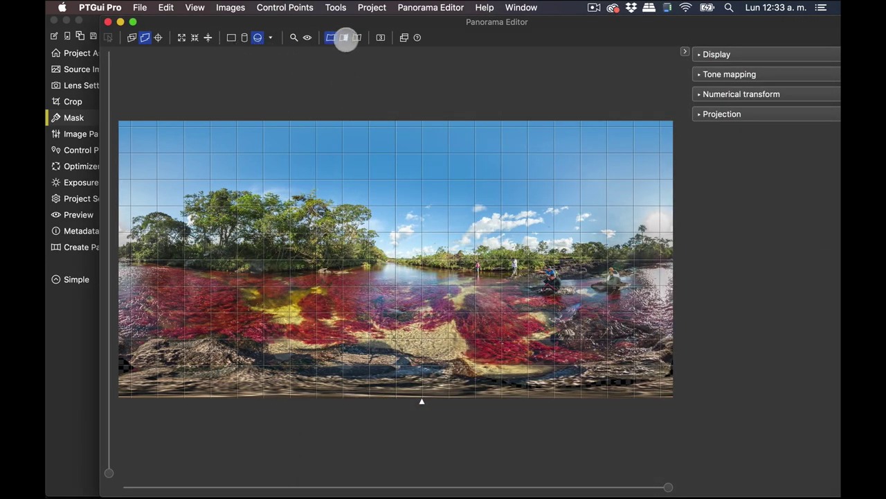
Toggle image numbers on and off, close the preview, and open the Create Panorama settings.
{"action": "left_click", "coordinate": [344, 38]}
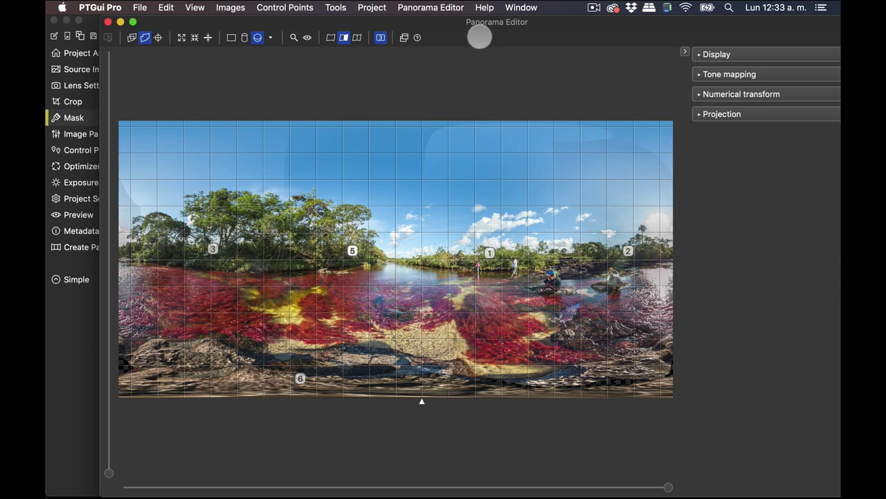
{"action": "left_click", "coordinate": [329, 37]}
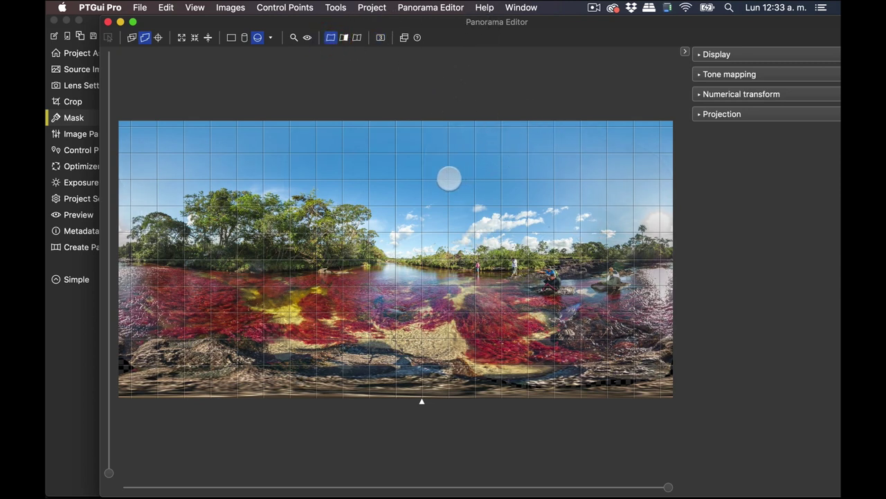
{"action": "key", "text": "super+w"}
{"action": "left_click", "coordinate": [89, 246]}
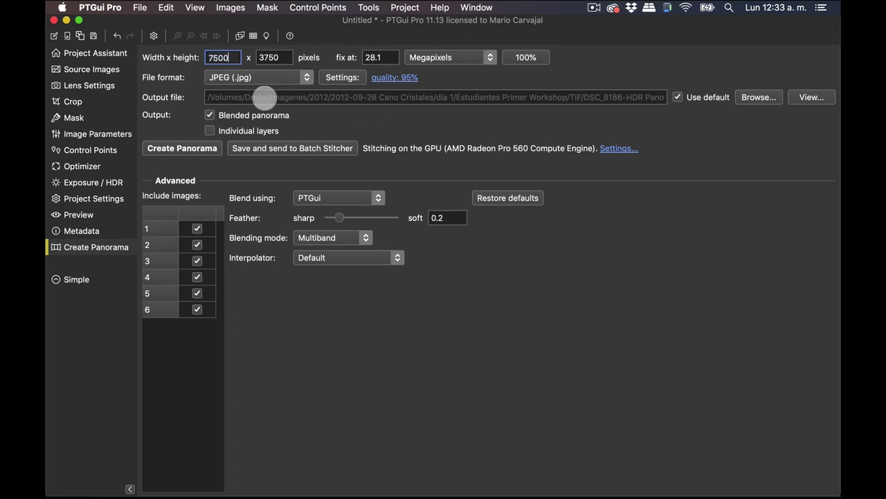
Switch output to TIFF at 16 bits per channel and stitch the 7500 × 3750 panorama.
{"action": "left_click", "coordinate": [274, 77]}
{"action": "left_click", "coordinate": [246, 90]}
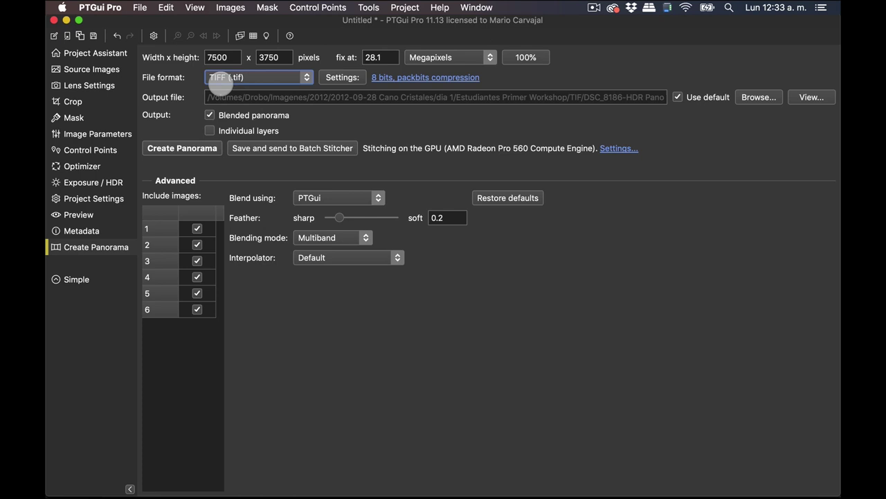
{"action": "left_click", "coordinate": [381, 77]}
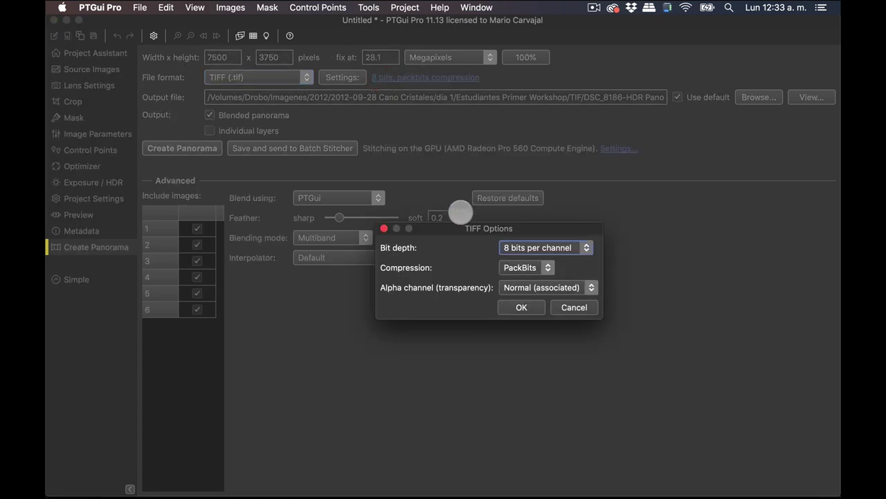
{"action": "left_click", "coordinate": [525, 249]}
{"action": "left_click", "coordinate": [524, 256]}
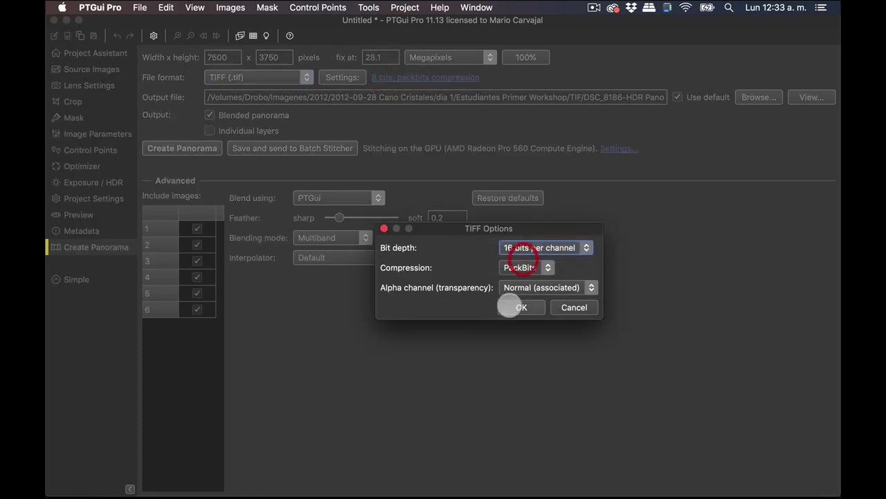
{"action": "left_click", "coordinate": [519, 306]}
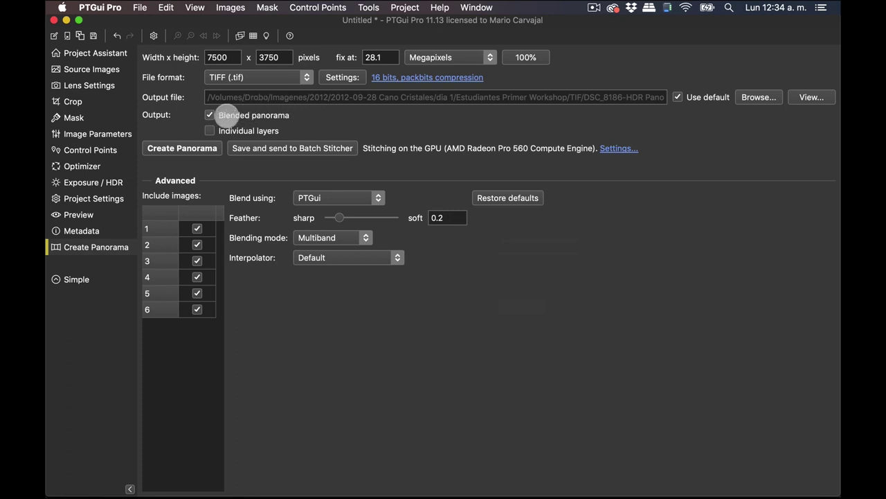
{"action": "left_click", "coordinate": [218, 148]}
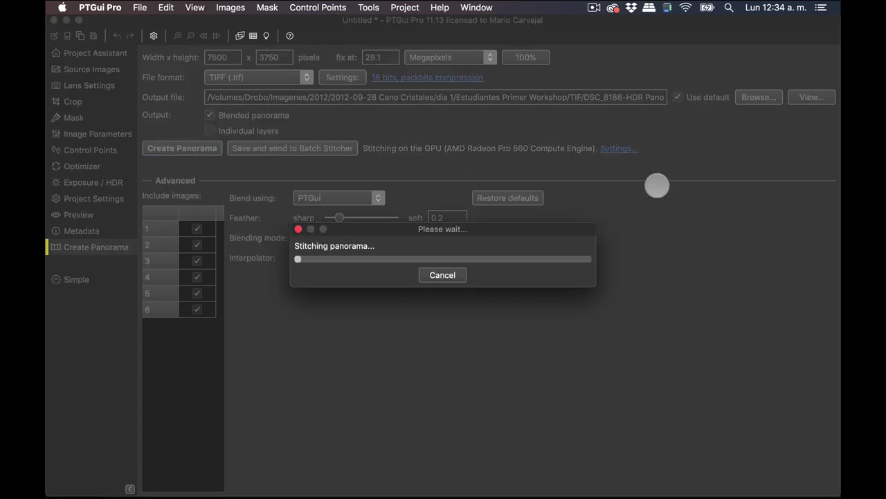